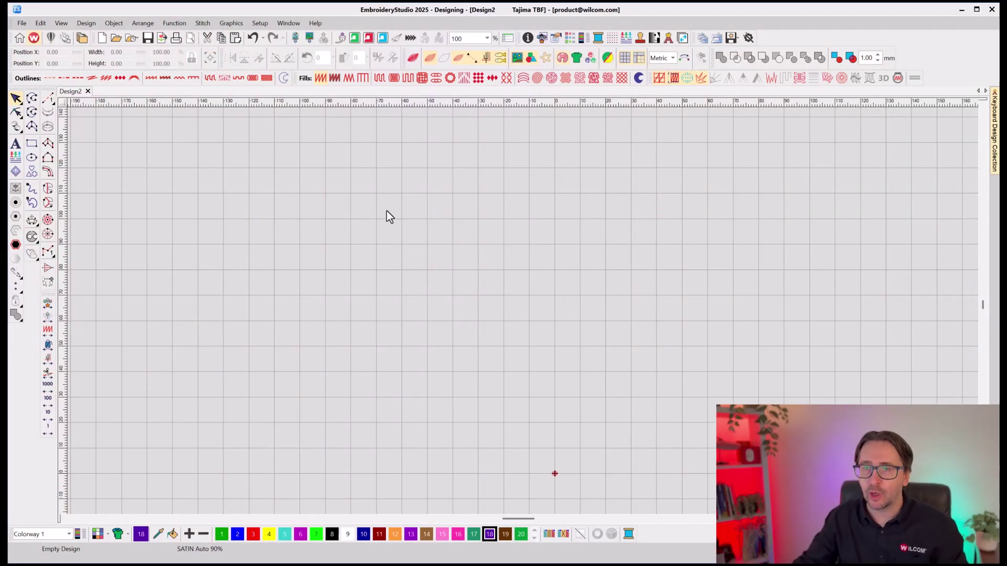
- Switch the design to CorelDRAW graphics mode and zoom to fit the page
click(50, 38)
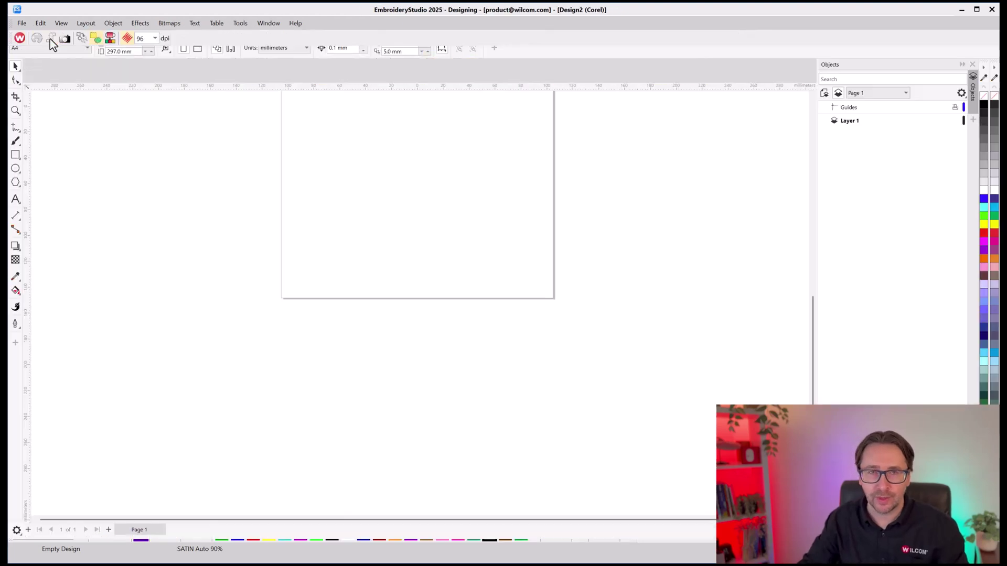
click(16, 135)
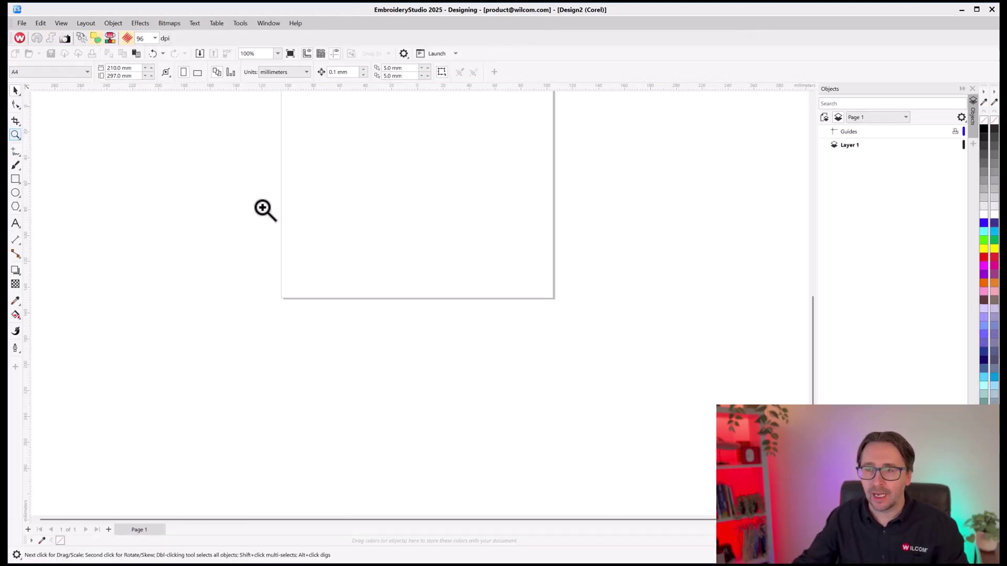
right_click(364, 226)
drag(332, 101, 495, 301)
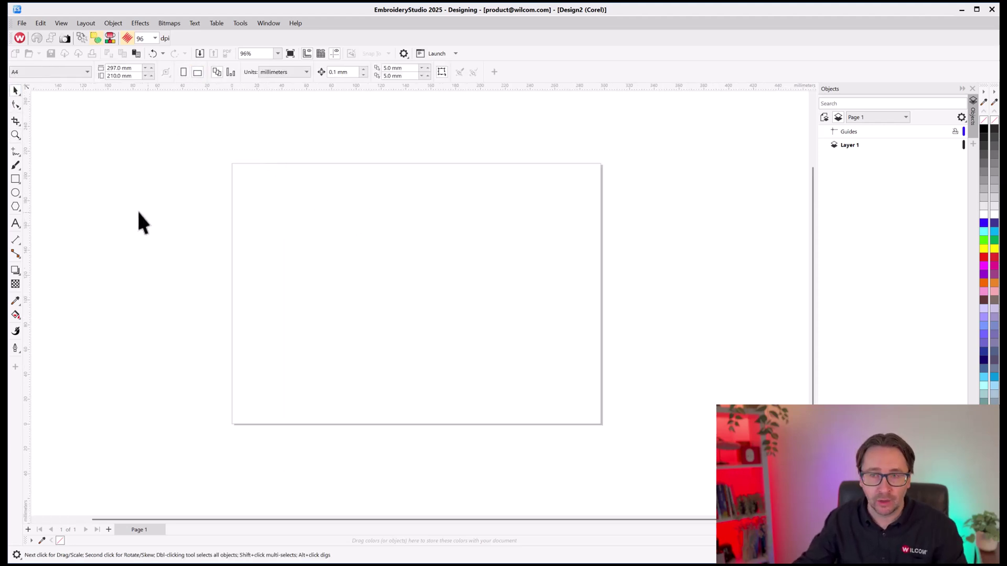
- Draw a red-filled rectangle and an overlapping cyan-filled pentagon on the page
click(15, 179)
drag(325, 204, 445, 288)
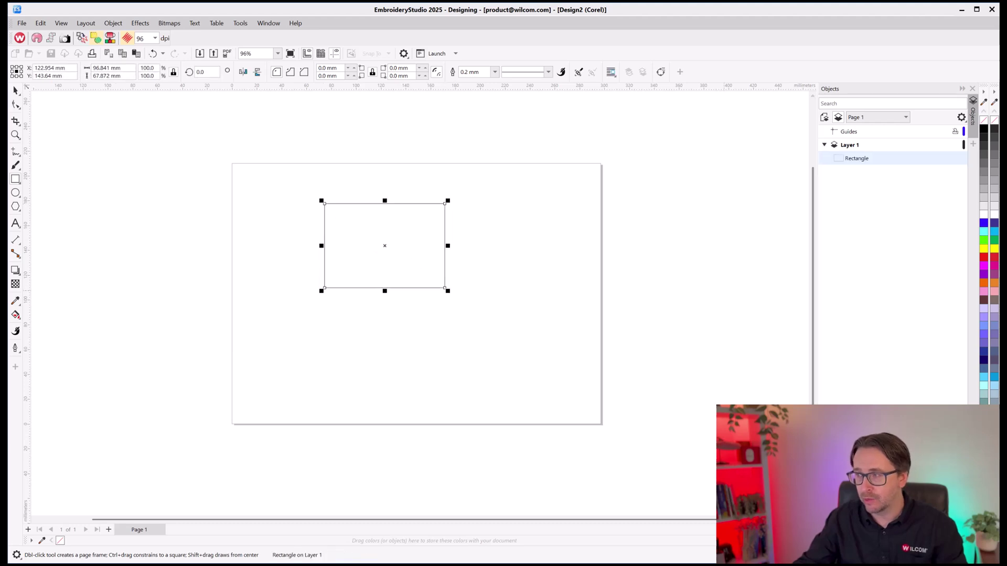
click(994, 258)
click(16, 207)
mouse_move(370, 258)
mouse_down()
mouse_move(387, 281)
mouse_move(512, 362)
mouse_up()
click(994, 231)
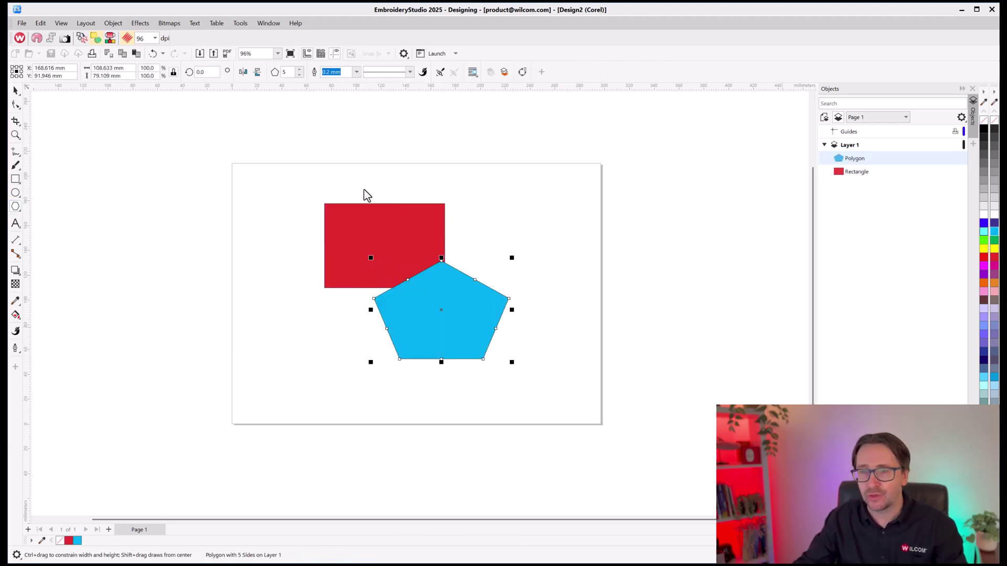
click(15, 90)
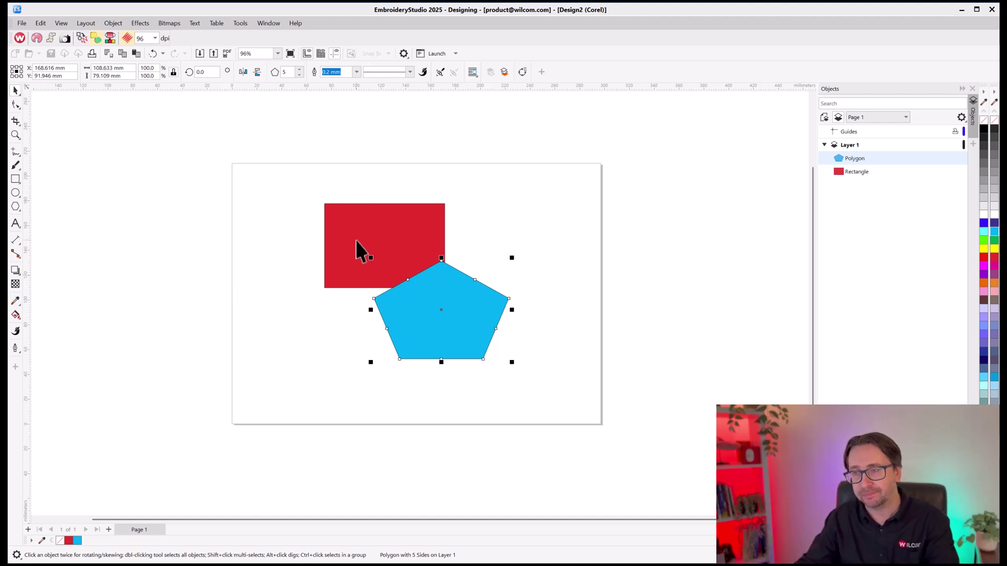
- Delete the pentagon and the rectangle, then zoom in on the page
key(Delete)
click(391, 268)
key(Delete)
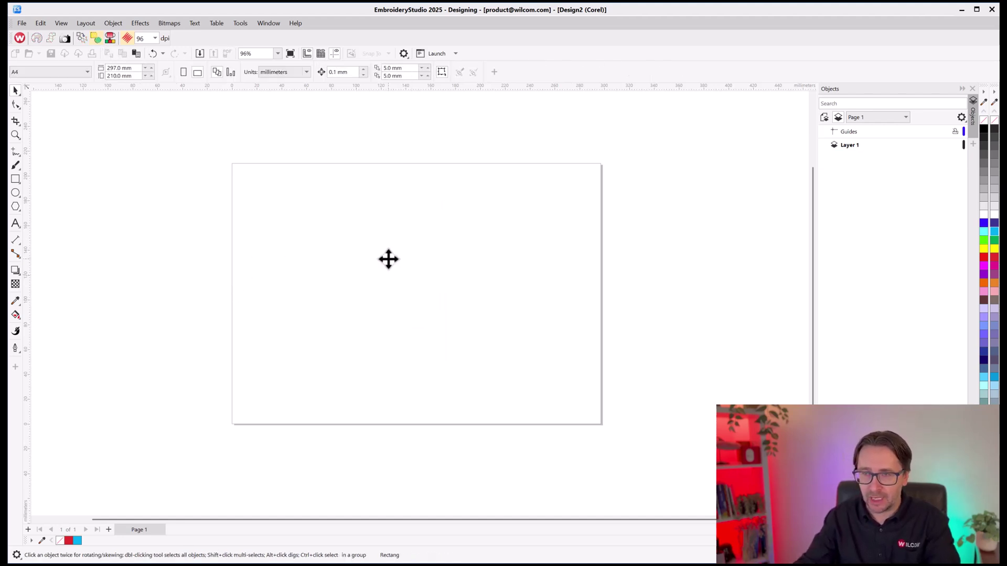
click(19, 135)
drag(225, 158, 628, 451)
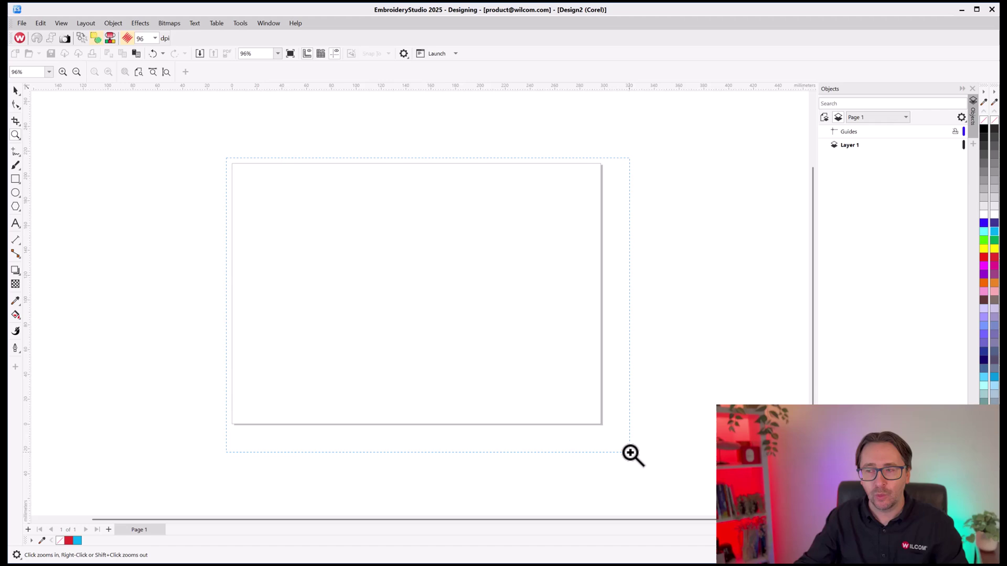
click(15, 90)
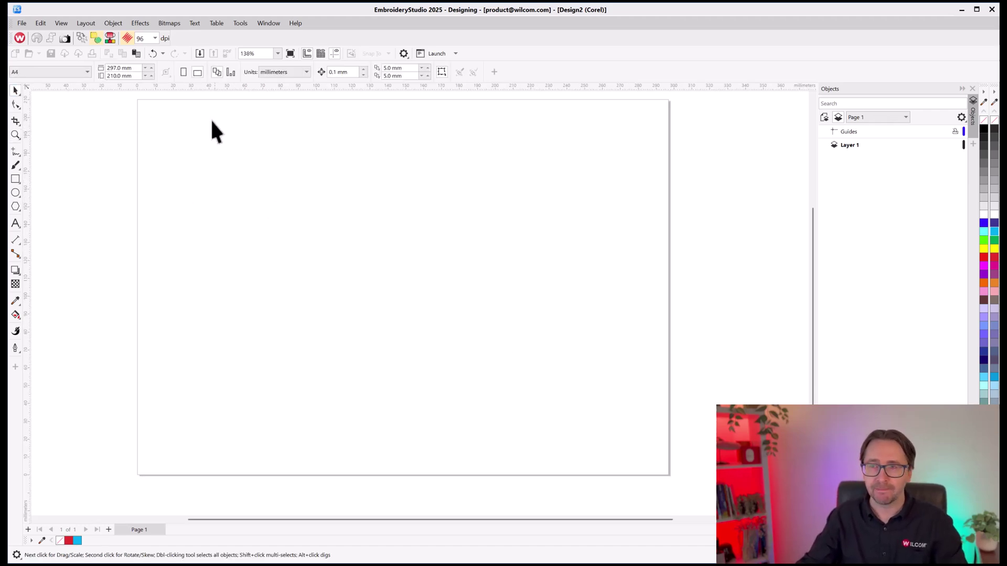
- Import Cactus.cdr and place it on the page
click(199, 54)
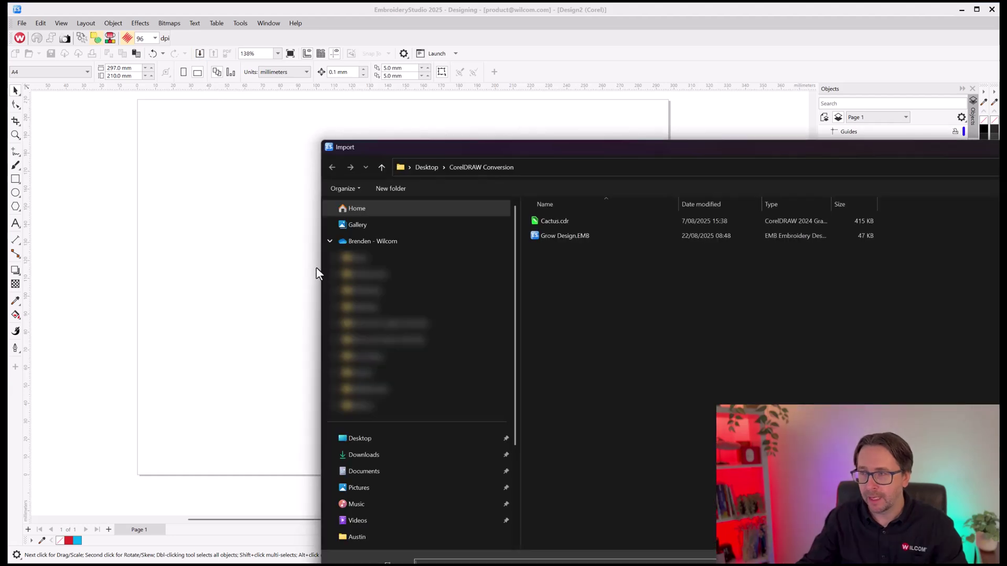
click(548, 223)
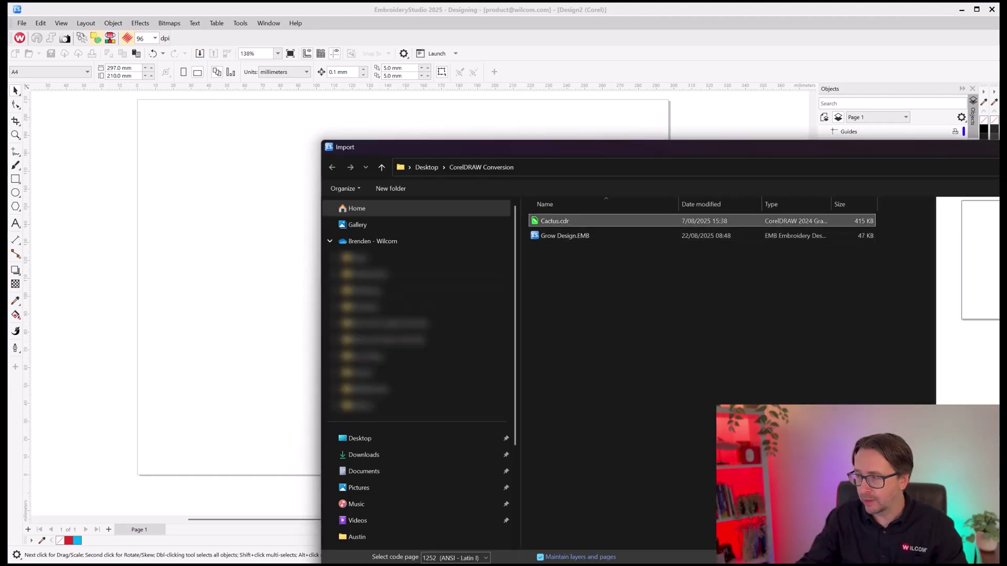
double_click(548, 223)
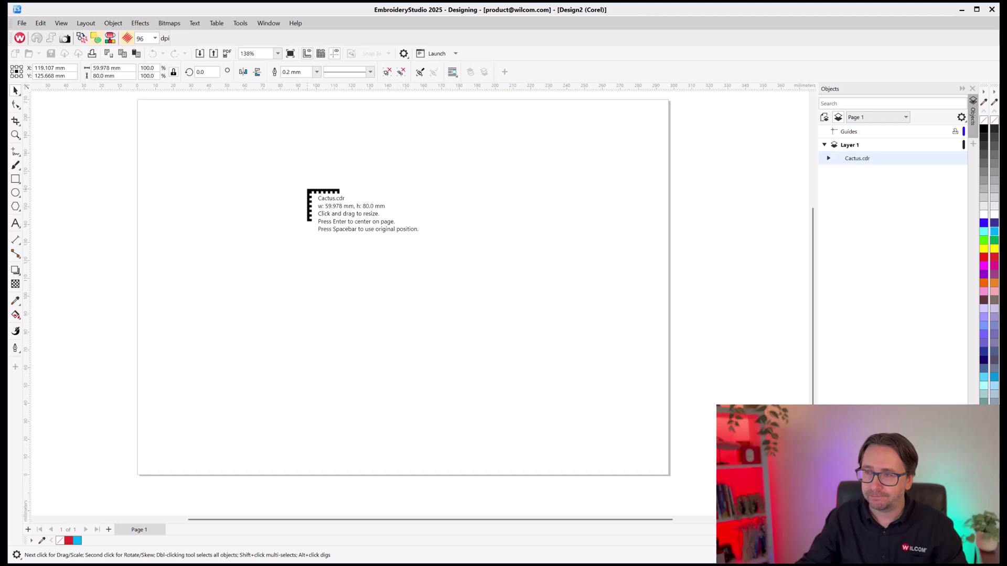
click(308, 190)
scroll(343, 257, up, 2)
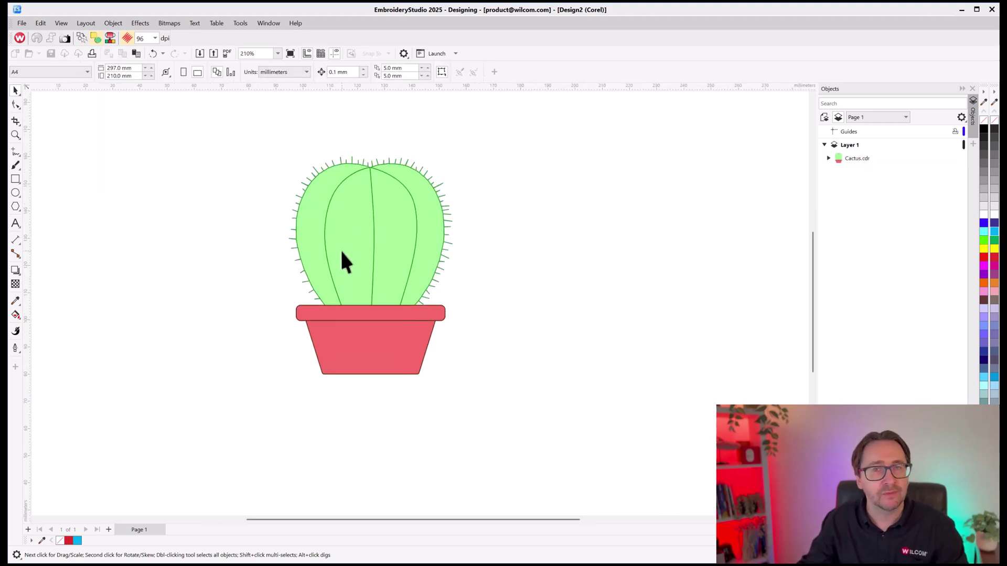
- Ungroup the cactus with Ctrl+U, drag the rim, spines, body and pot apart, then undo
click(394, 339)
key(ctrl+u)
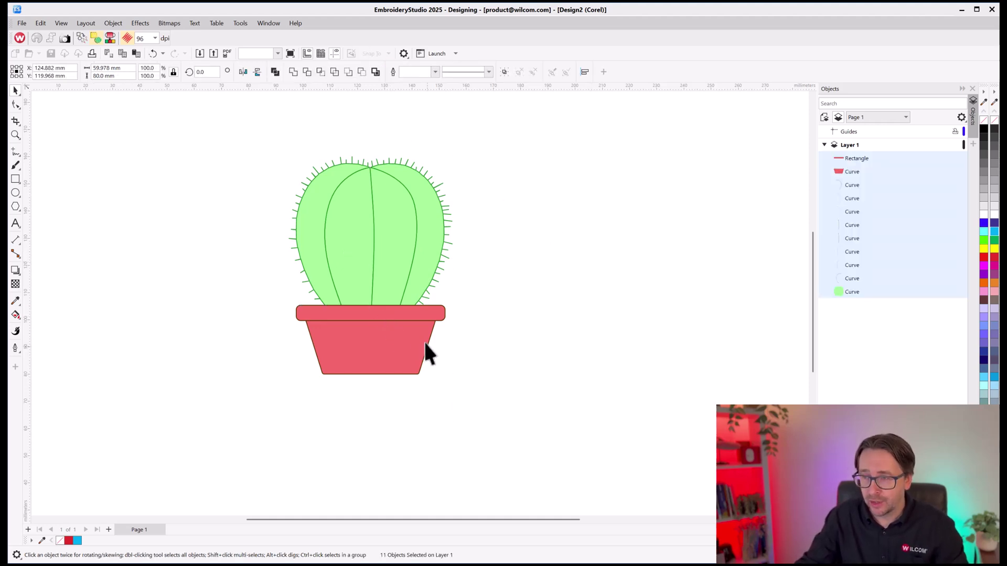
drag(410, 318, 373, 310)
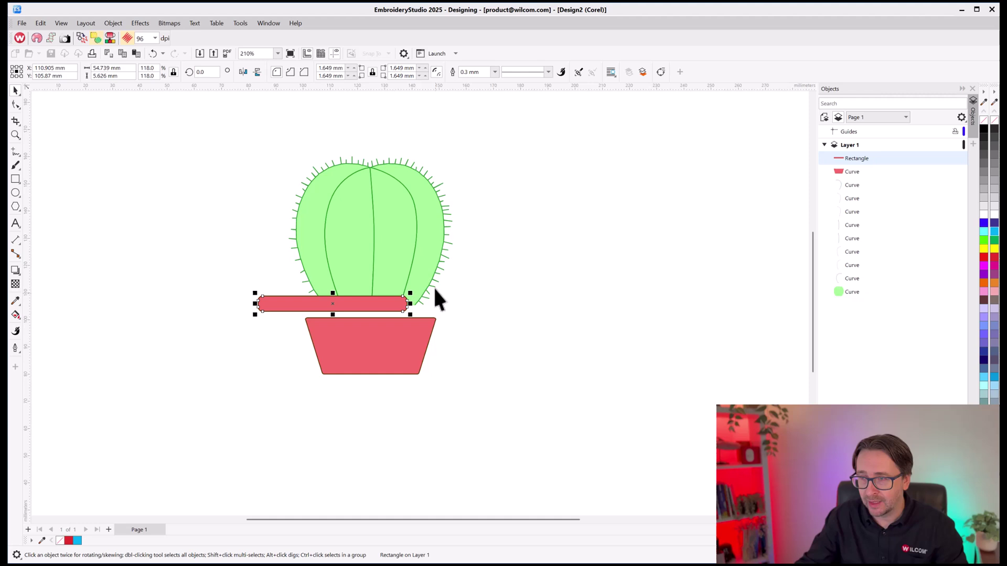
drag(430, 295, 521, 273)
drag(420, 295, 661, 331)
drag(324, 325, 433, 389)
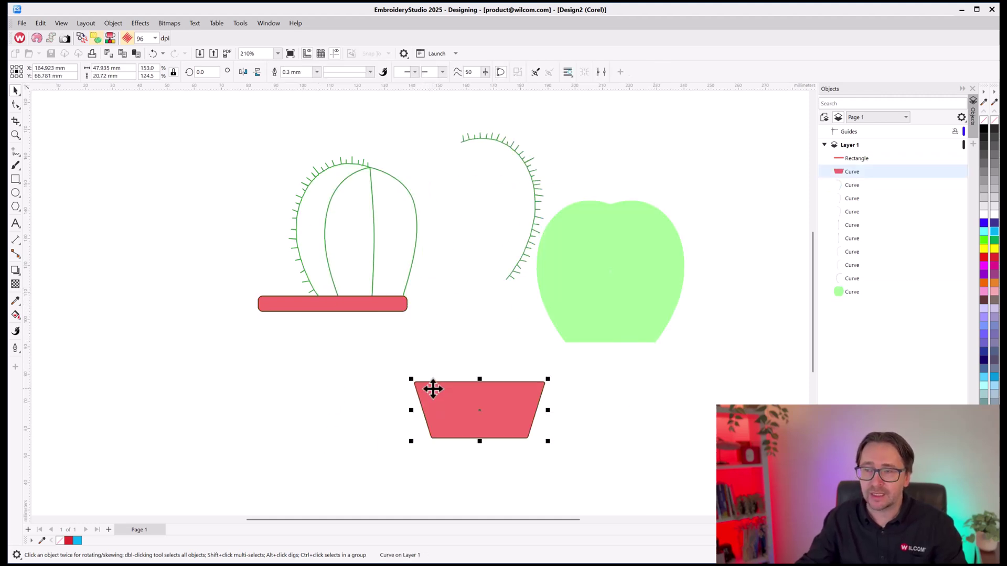
key(ctrl+z)
key(ctrl+z)
key(ctrl+z)
key(ctrl+z)
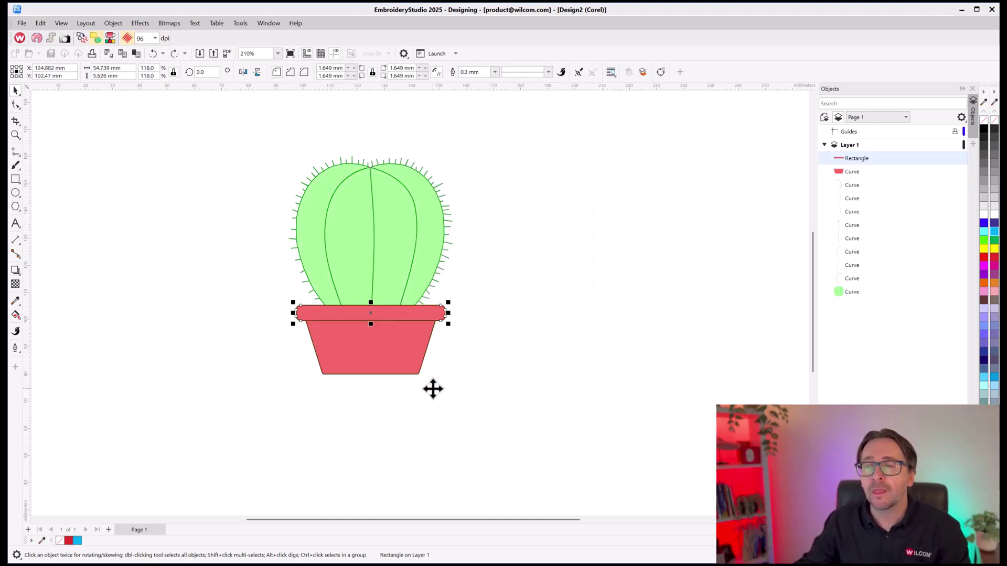
click(437, 400)
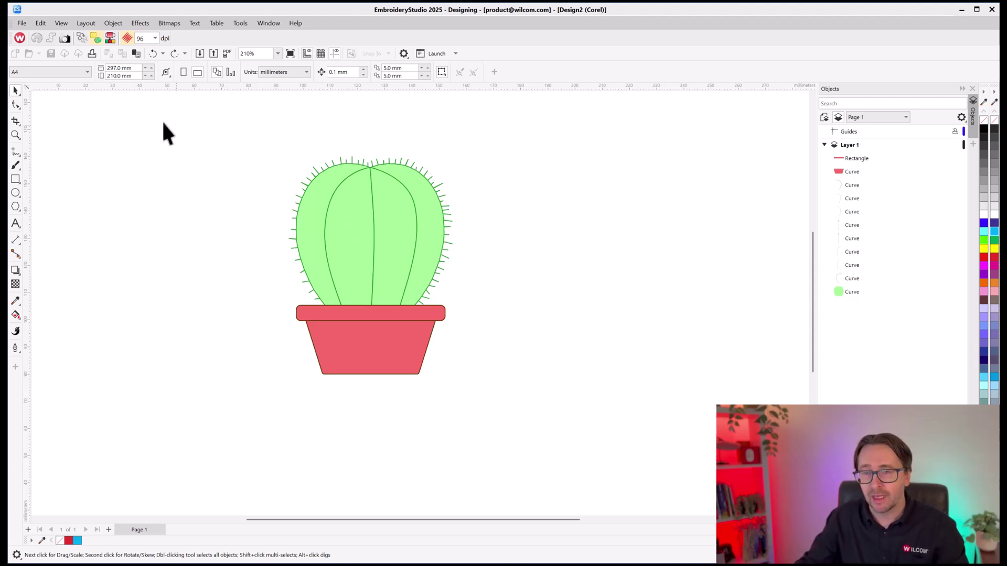
- Zoom in around the cactus and marquee-select the curves, then only the pot
click(15, 134)
drag(267, 130, 501, 428)
click(15, 90)
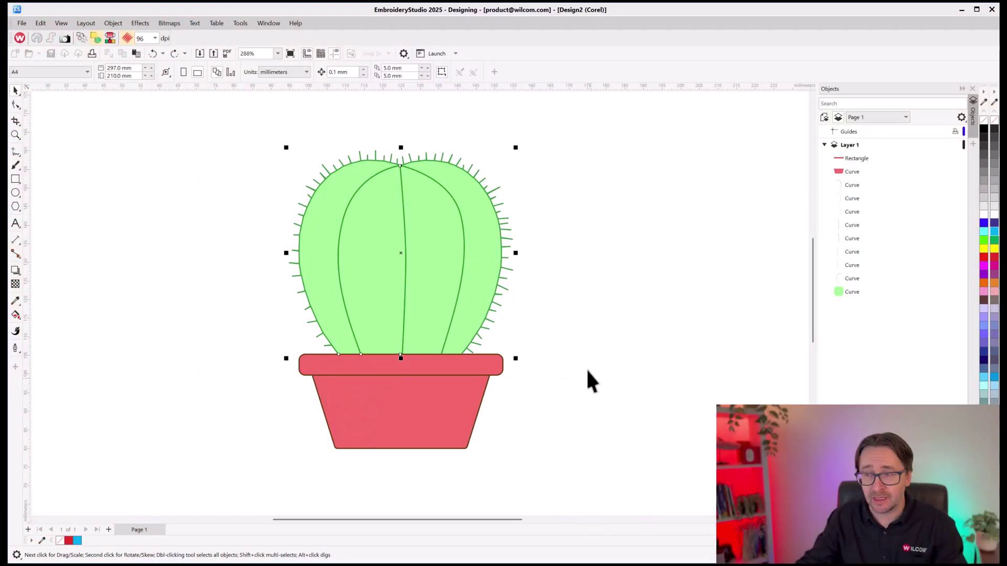
drag(558, 490, 480, 464)
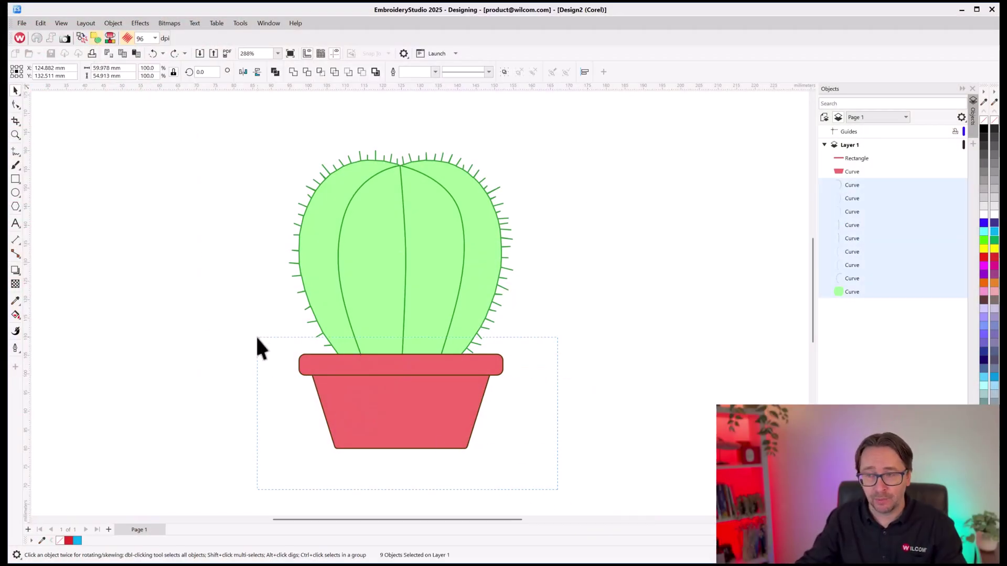
drag(257, 338, 242, 352)
- Select the upper curves, the pot and the rim in turn, then marquee-select the entire cactus
click(242, 353)
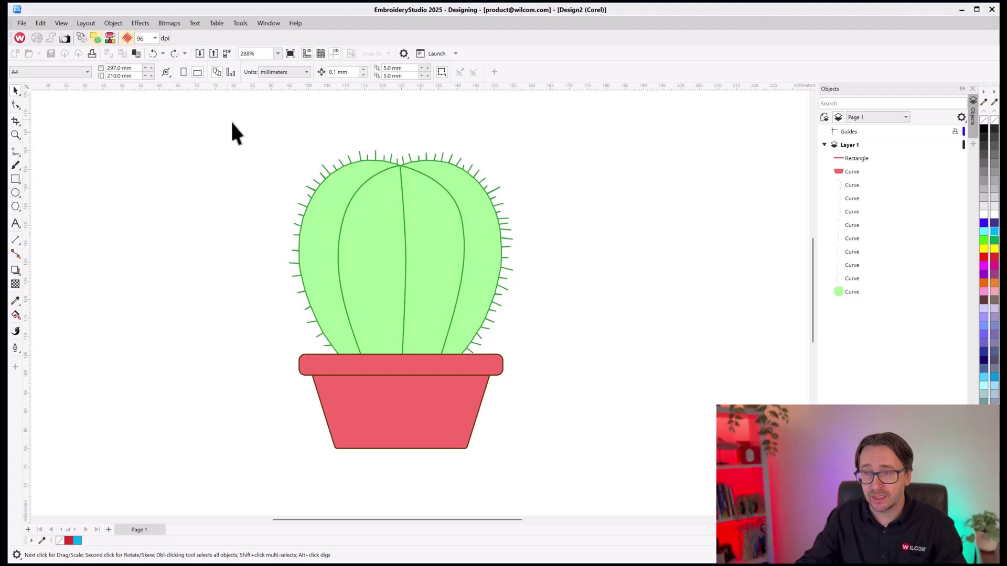
drag(232, 123, 598, 375)
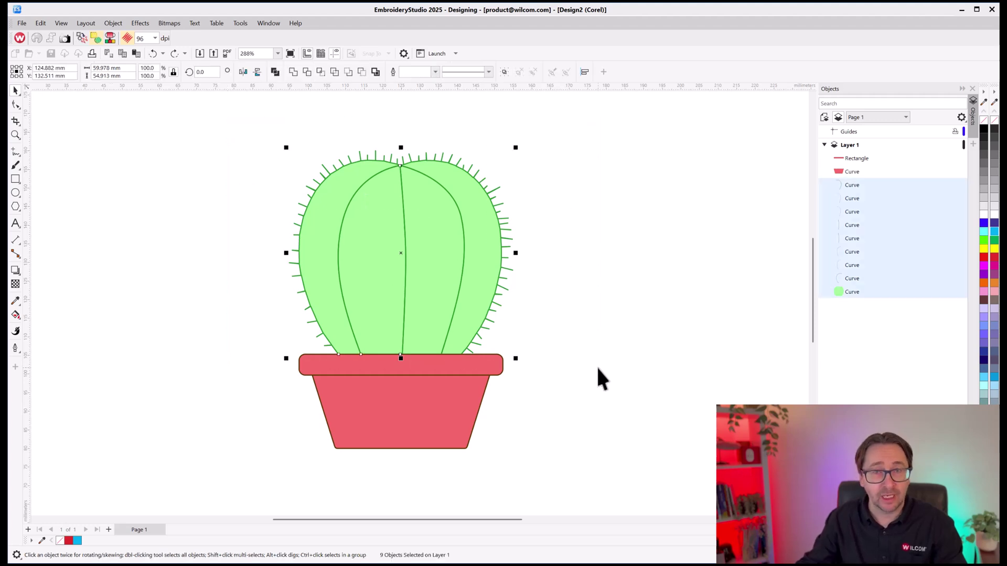
click(445, 396)
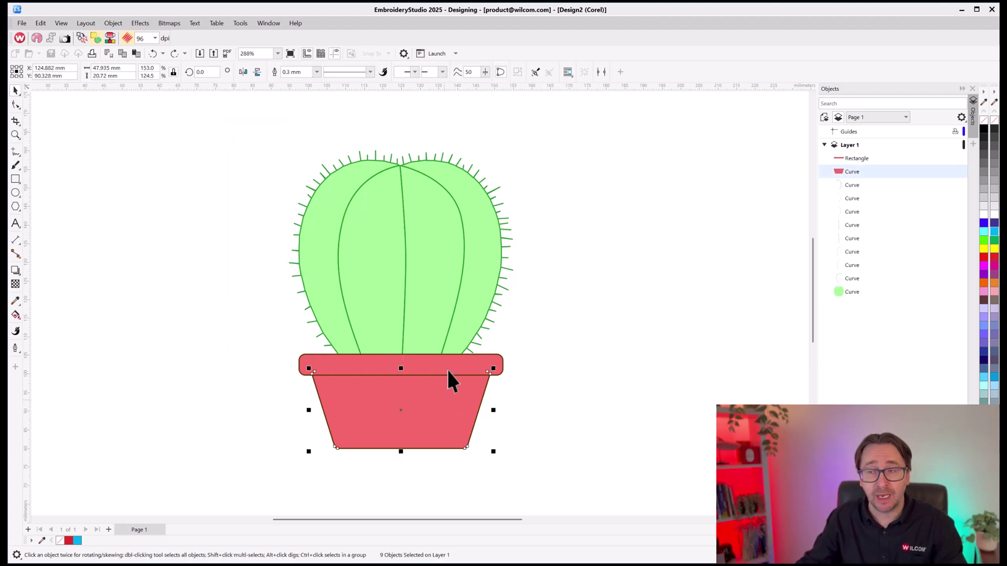
click(449, 367)
click(604, 363)
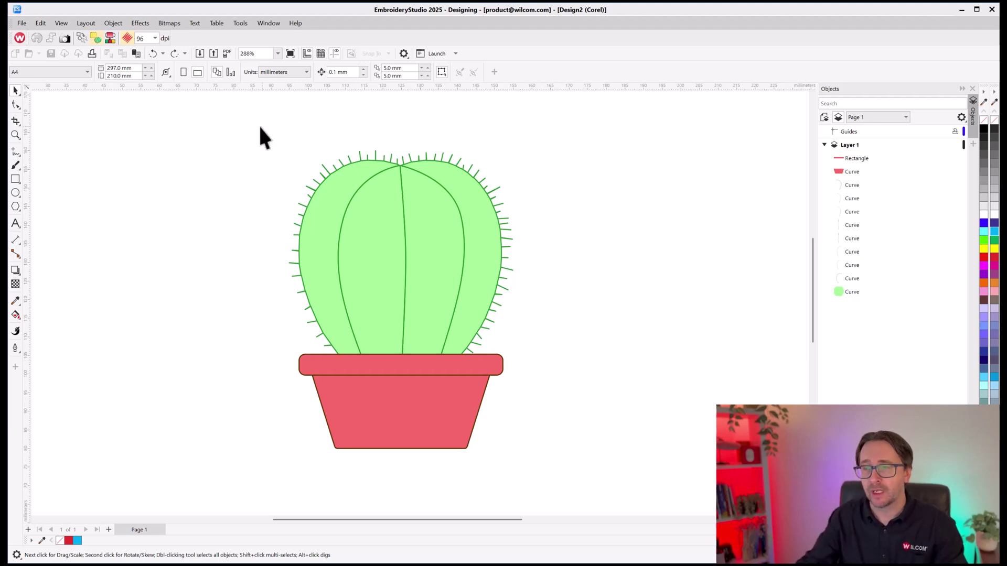
drag(240, 115, 584, 490)
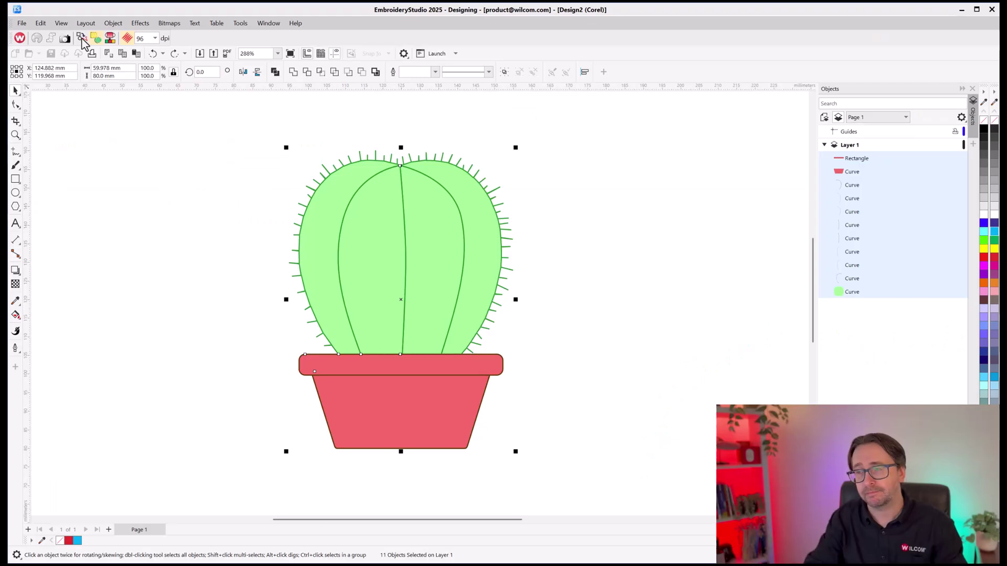
- Convert the selected cactus graphics to embroidery and zoom out to the whole design
click(81, 38)
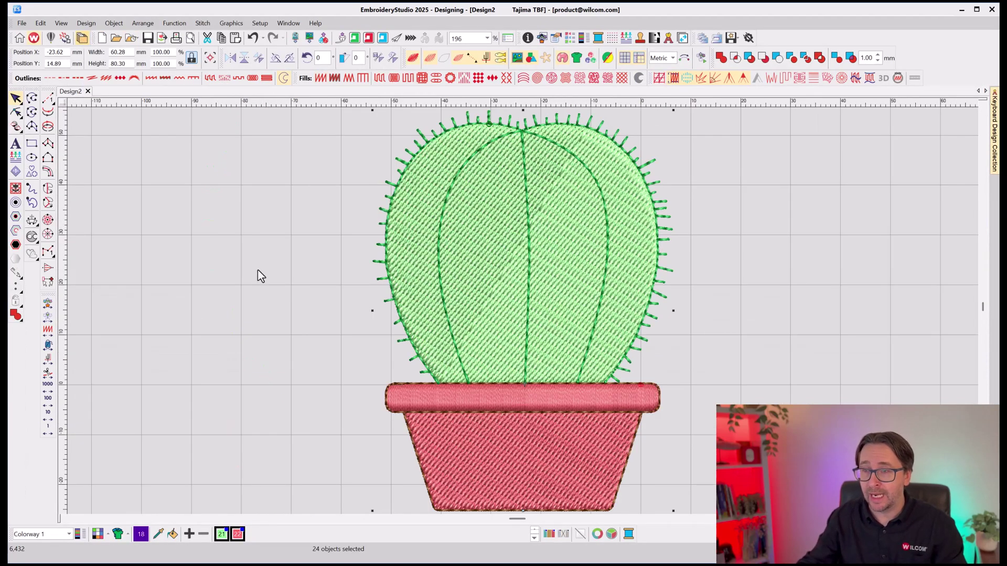
click(262, 276)
key(1)
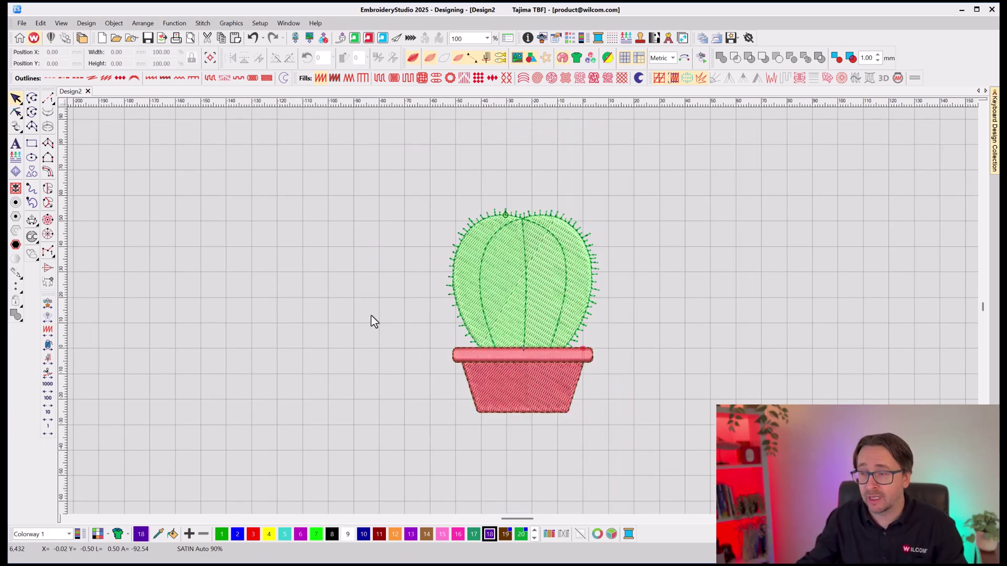
- Remove the rim and pull out the pot body and a rib, then undo to restore them
click(519, 349)
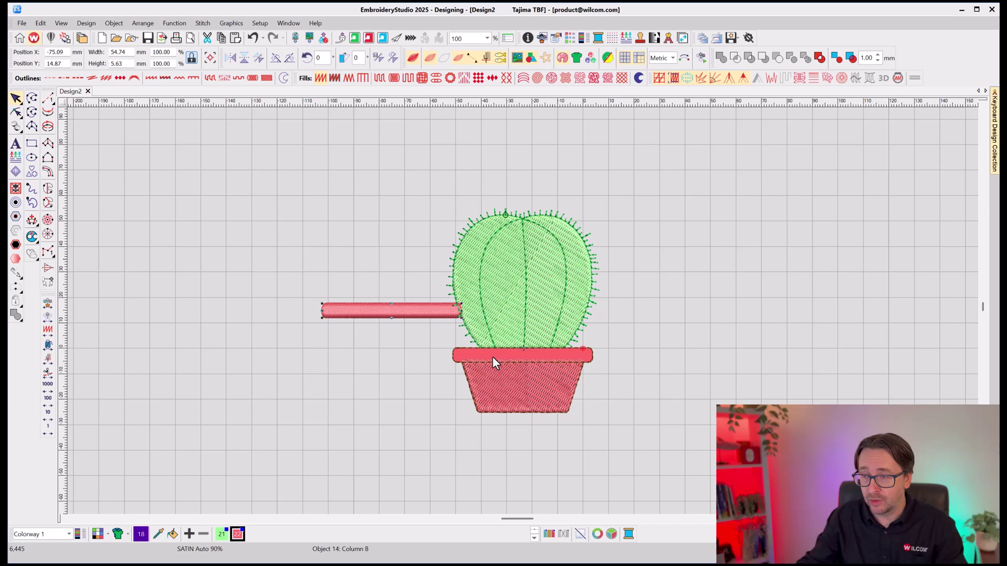
key(Delete)
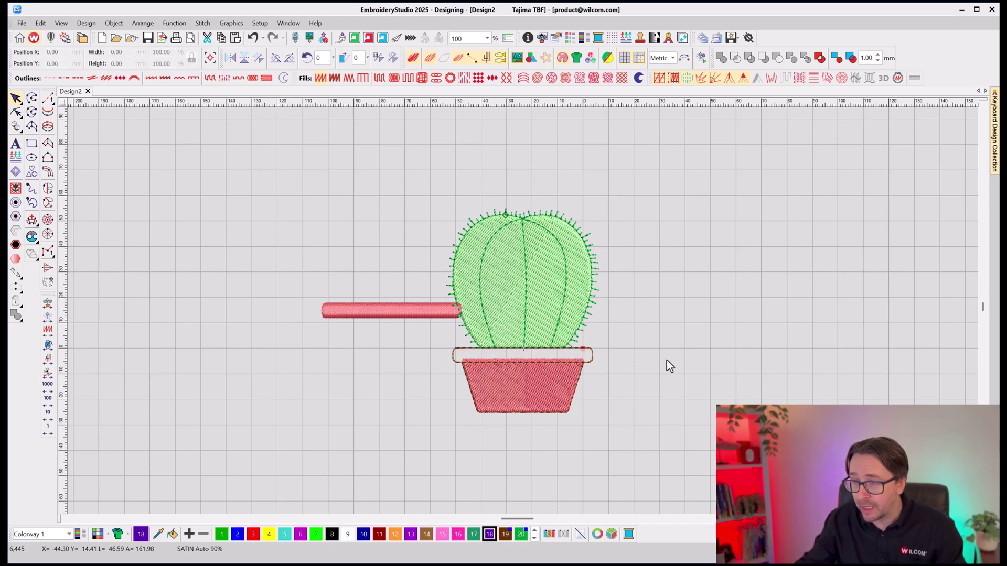
drag(464, 382, 579, 392)
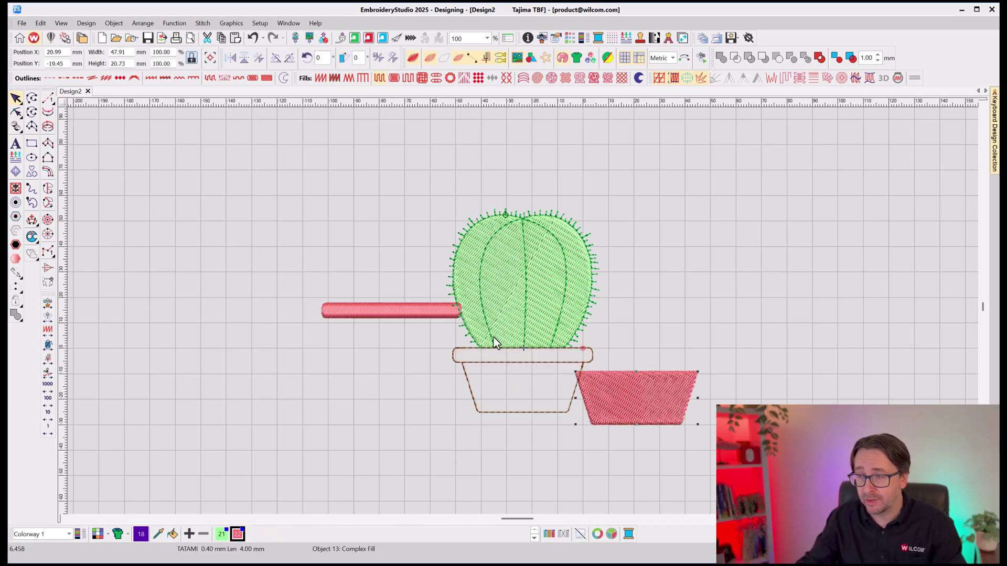
drag(495, 344, 371, 298)
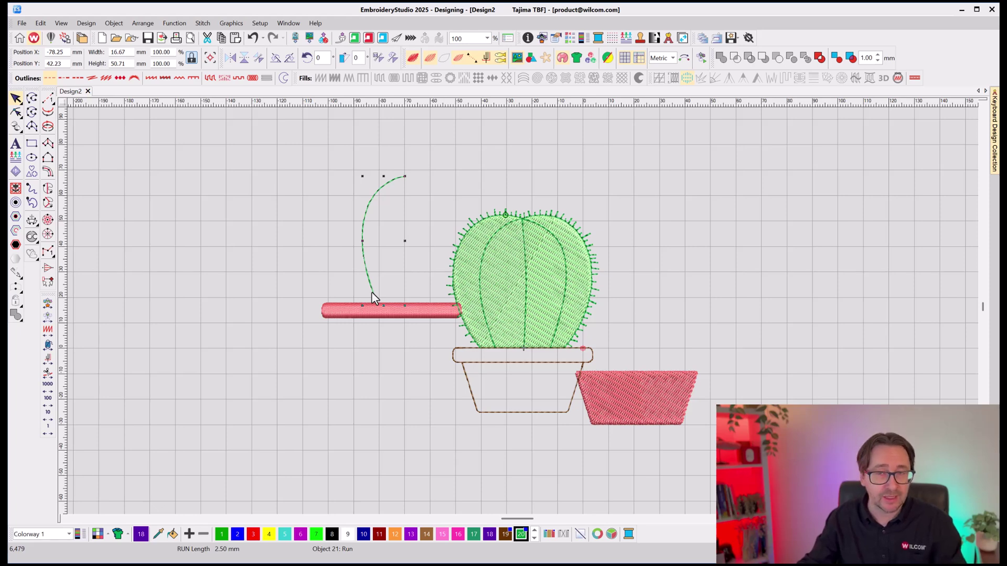
key(ctrl+z)
key(ctrl+z)
key(ctrl+z)
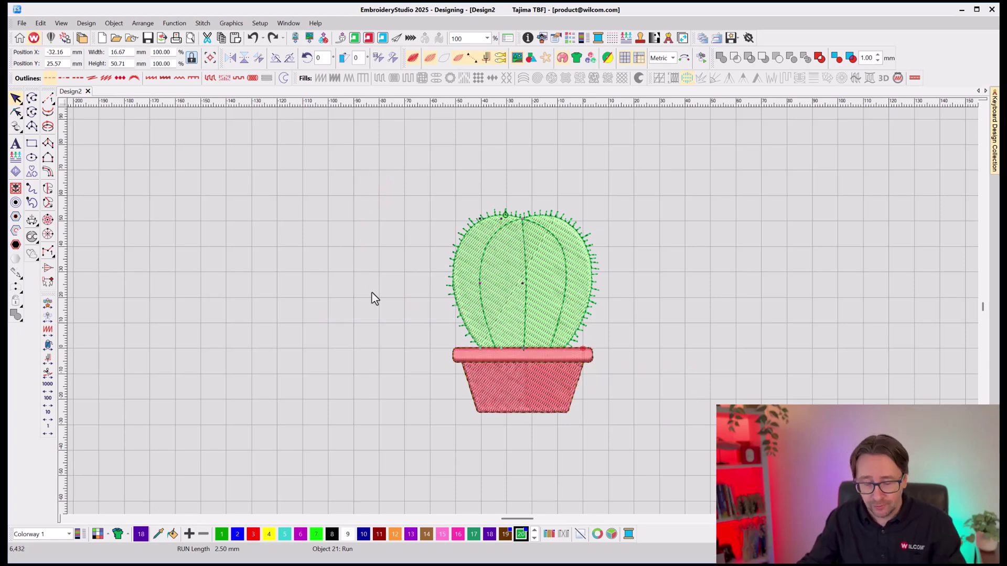
key(0)
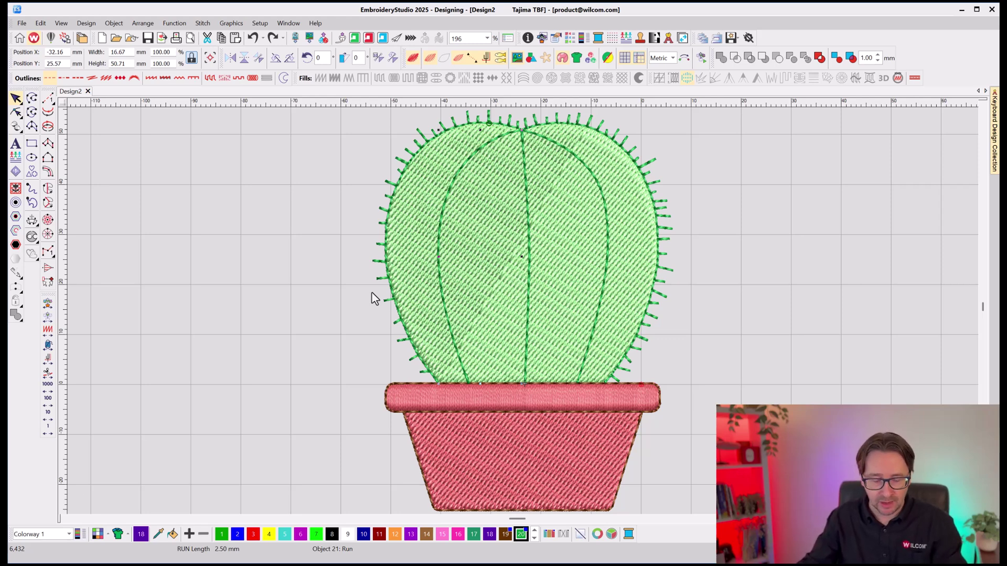
key(h)
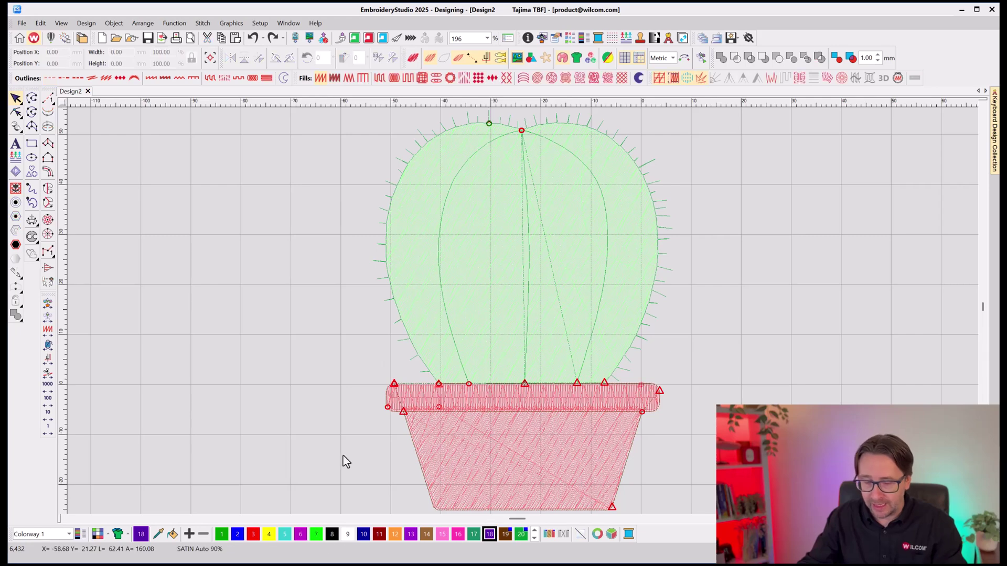
key(b)
drag(367, 286, 517, 420)
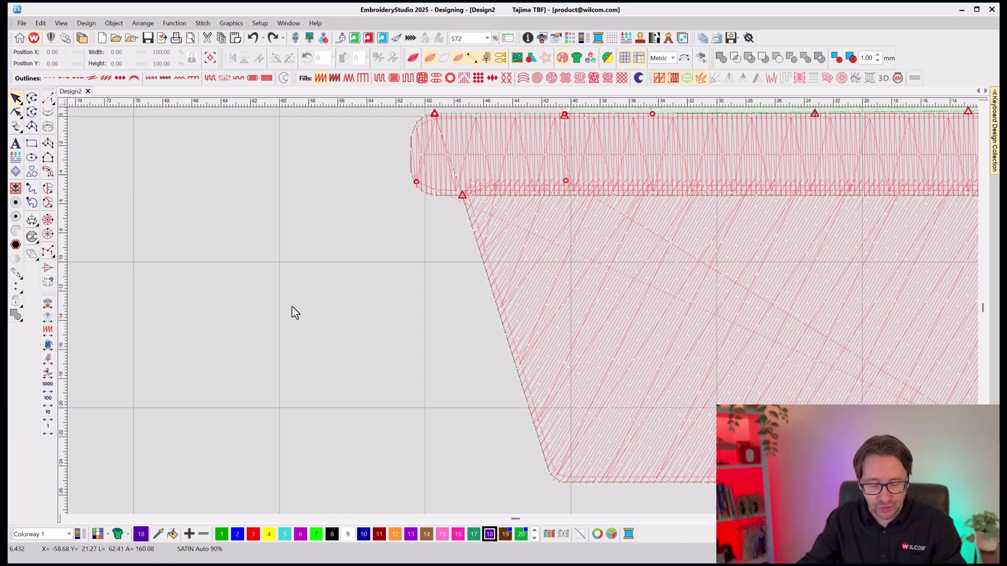
key(v)
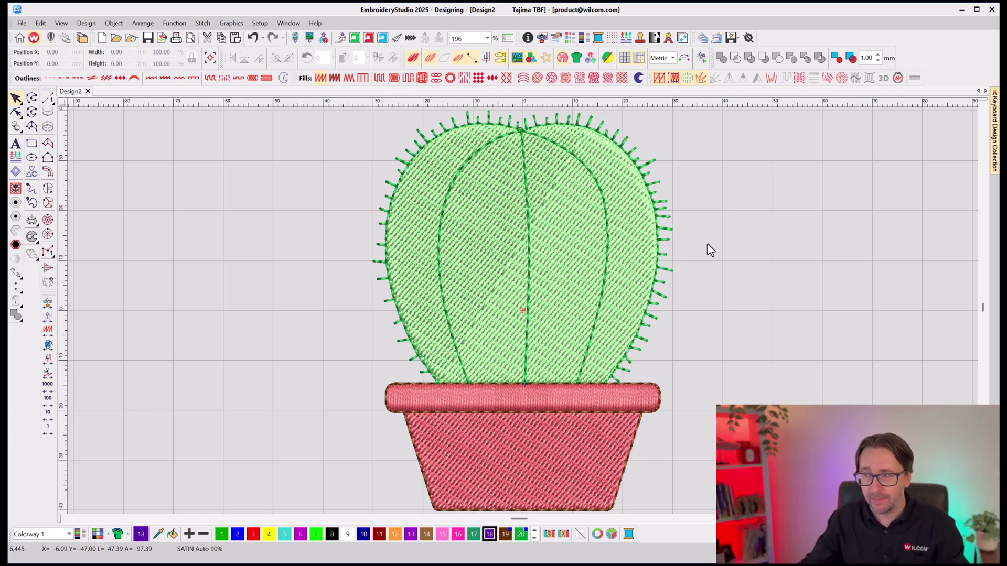
key(1)
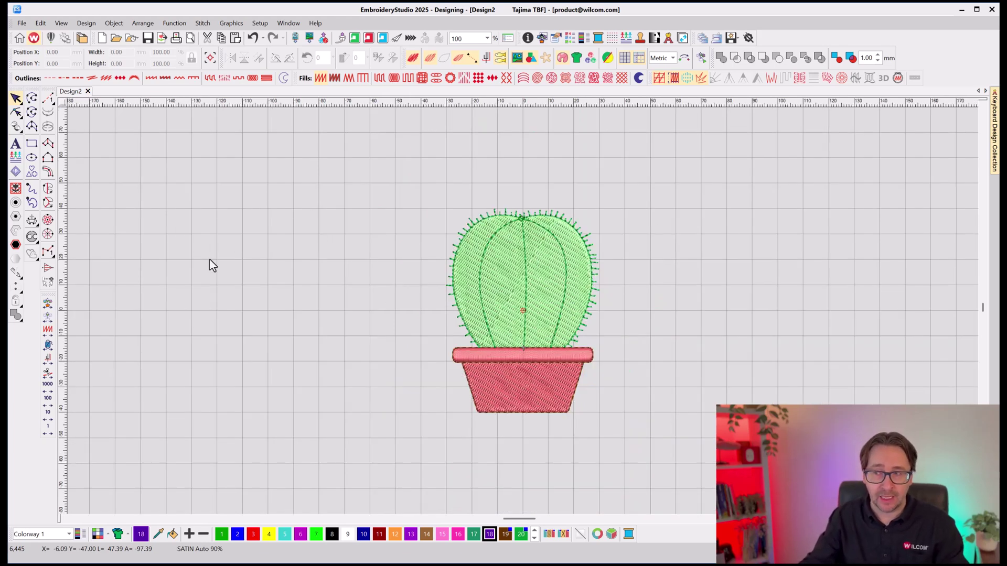
- Add two-line lettering 'The Cactus' / 'Place' and move it centred below the pot
click(16, 144)
click(190, 241)
text(Th)
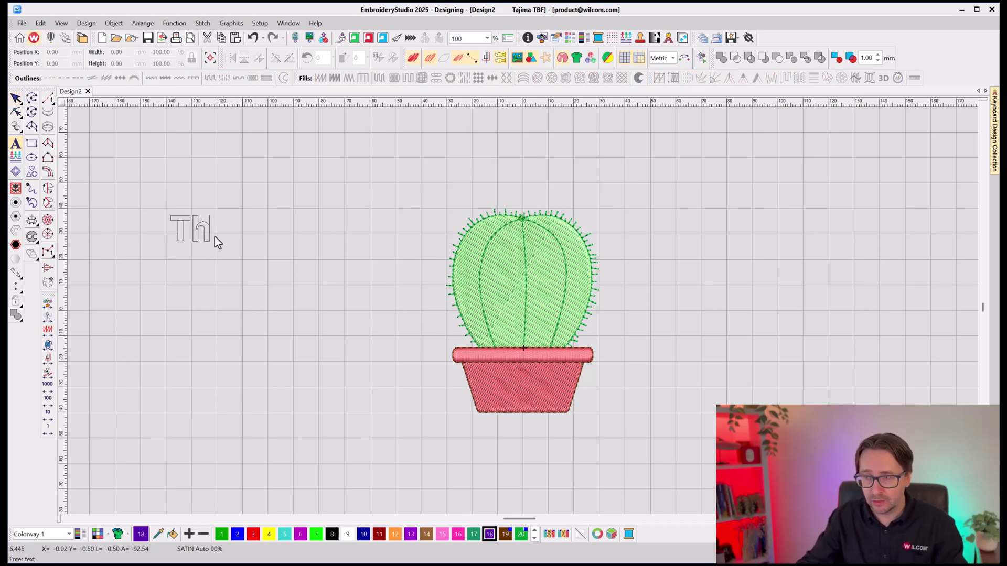
text(e Cactus)
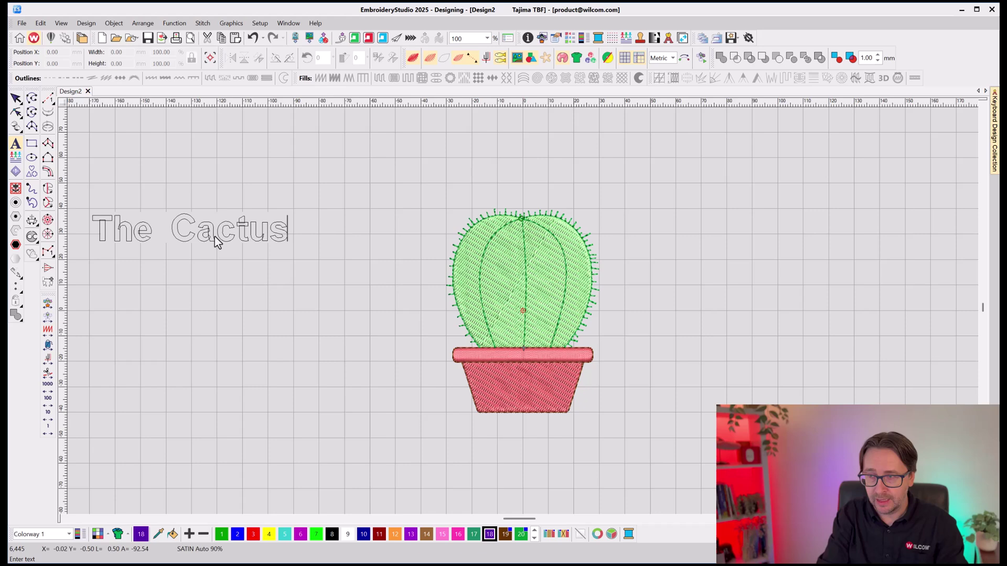
key(Return)
key(Return)
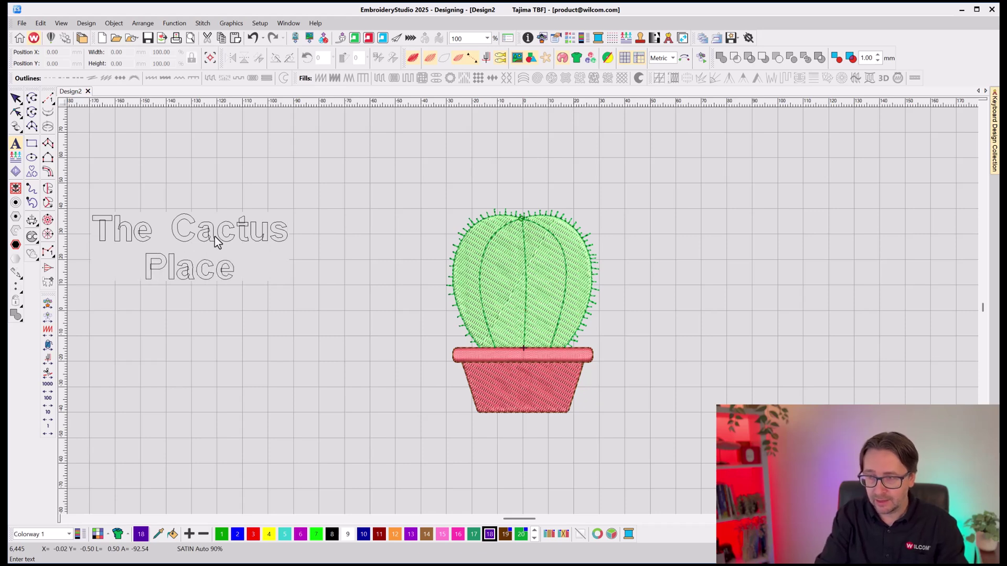
click(16, 99)
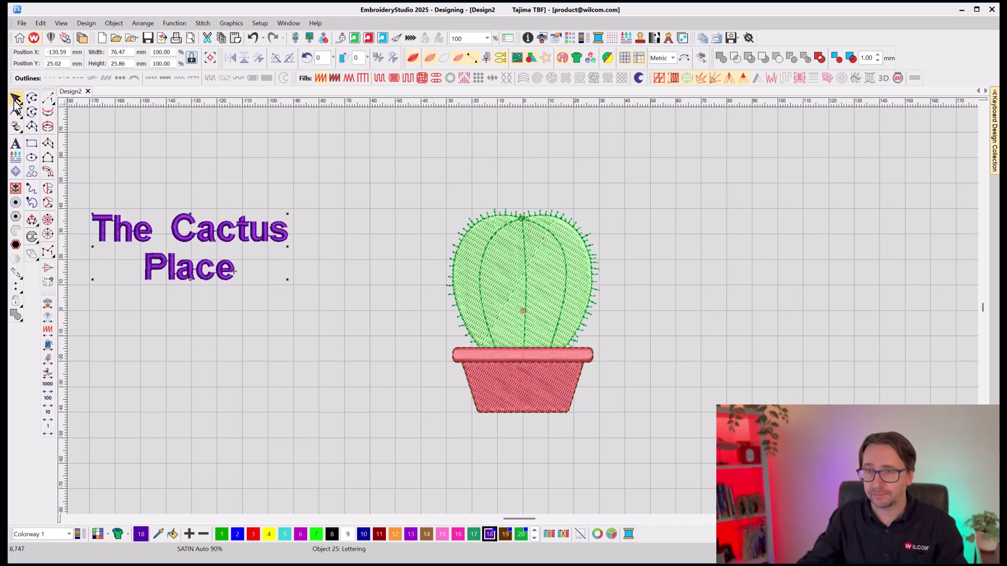
drag(181, 239, 514, 445)
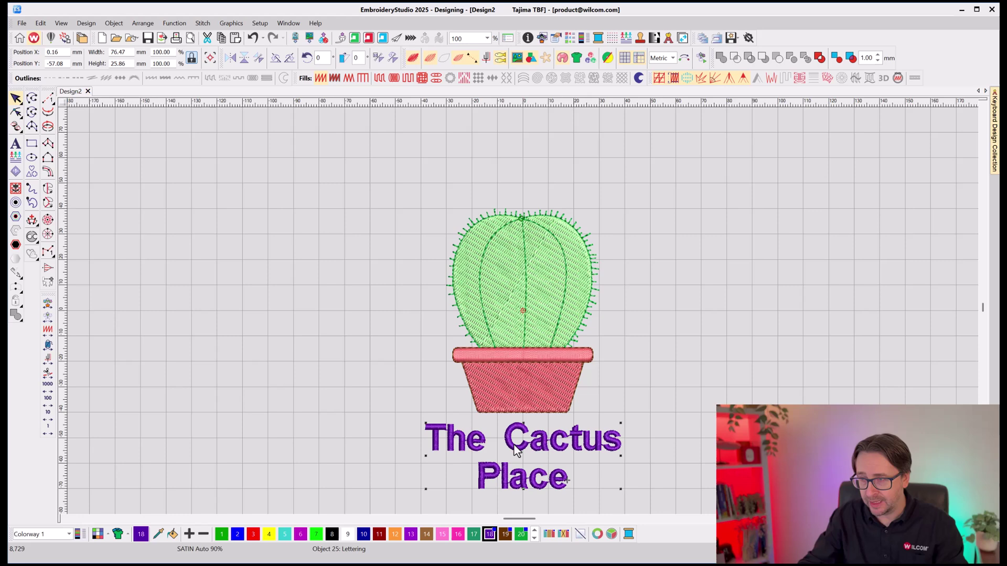
- Colour the lettering brown (colour 19) and change its font to Book Script
click(511, 533)
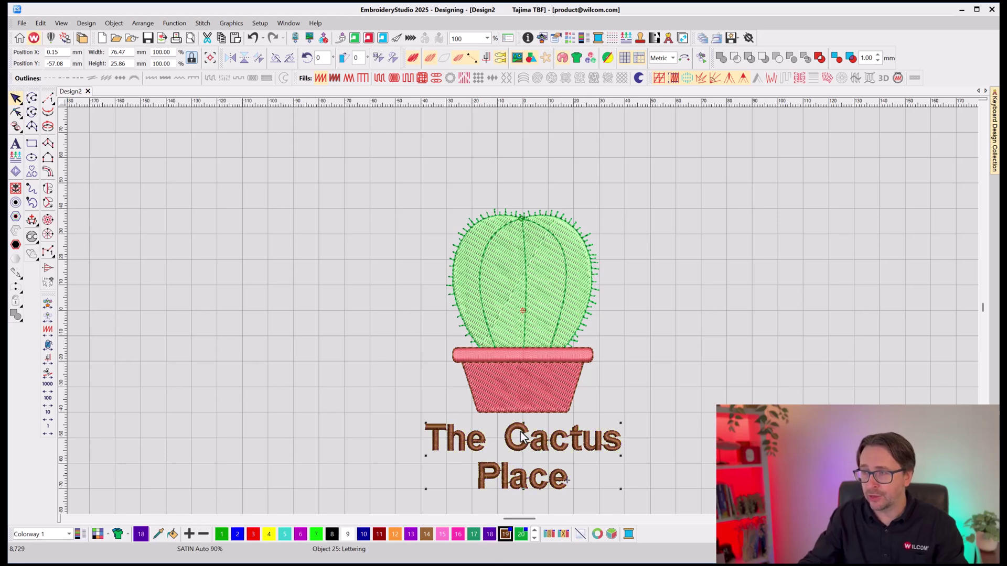
right_click(519, 445)
click(550, 159)
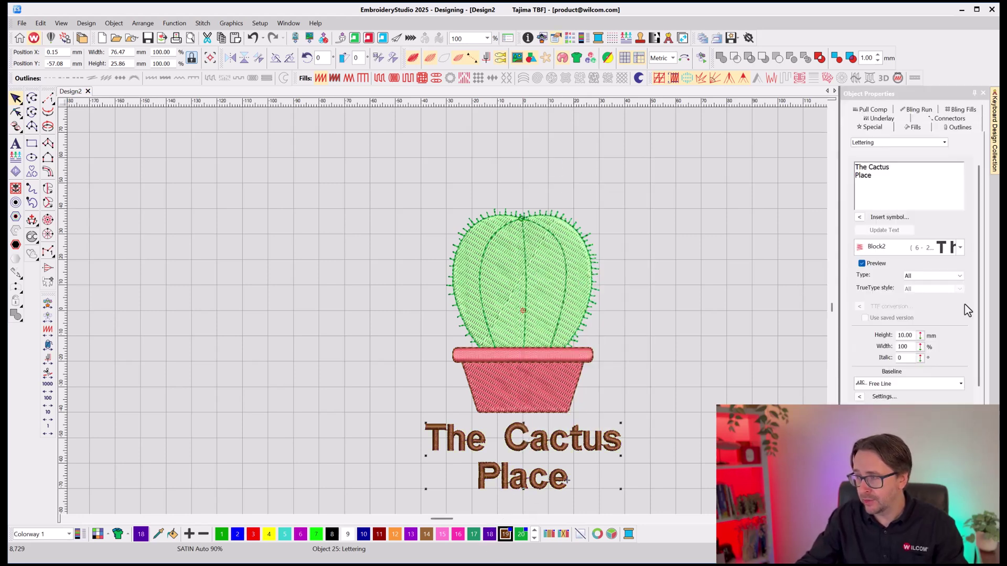
click(962, 247)
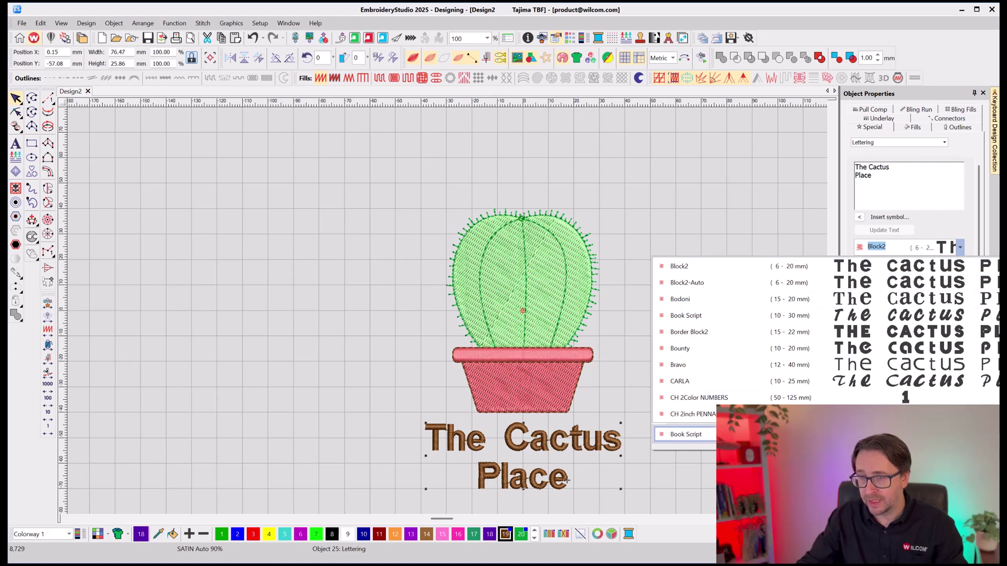
click(686, 435)
- Raise the 'Place' baseline closer to 'The Cactus' and enlarge the lettering to 11.20 mm height
click(15, 113)
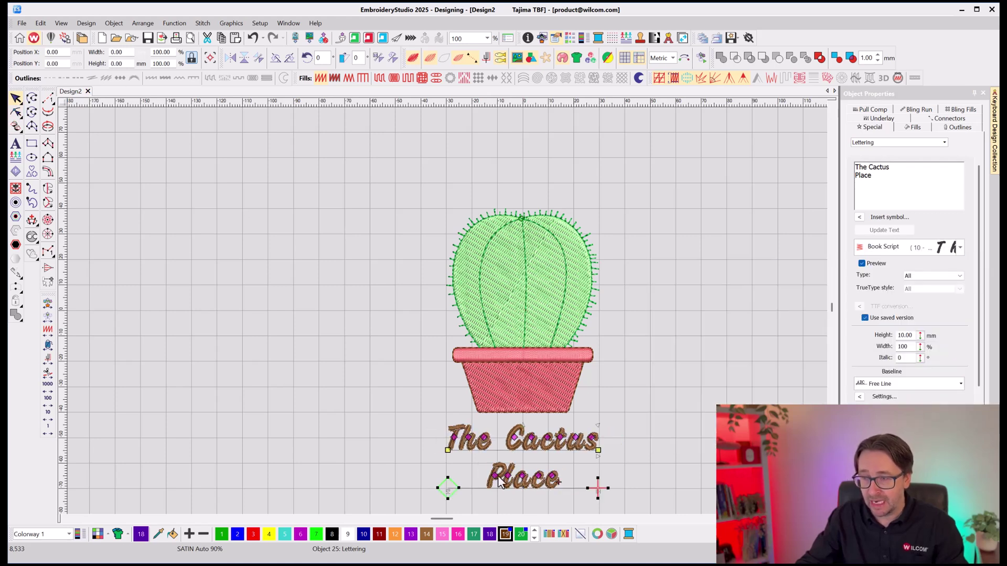
drag(448, 488, 447, 481)
key(Escape)
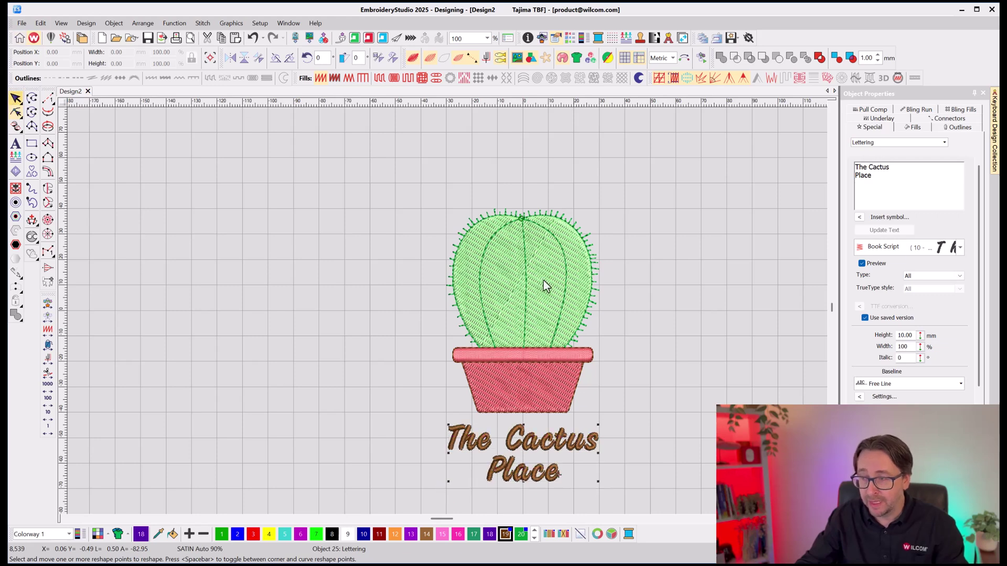
drag(600, 427, 607, 421)
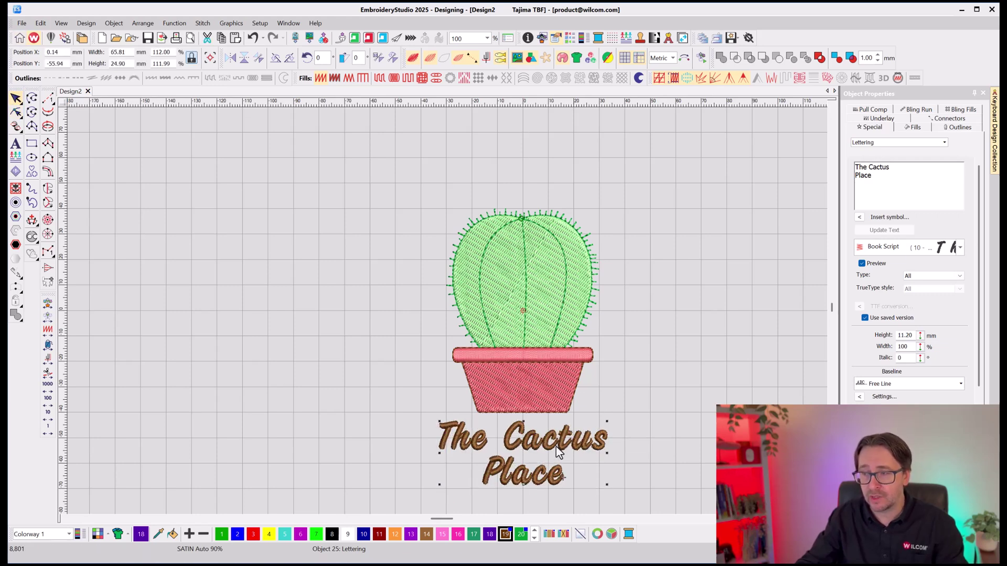
click(639, 372)
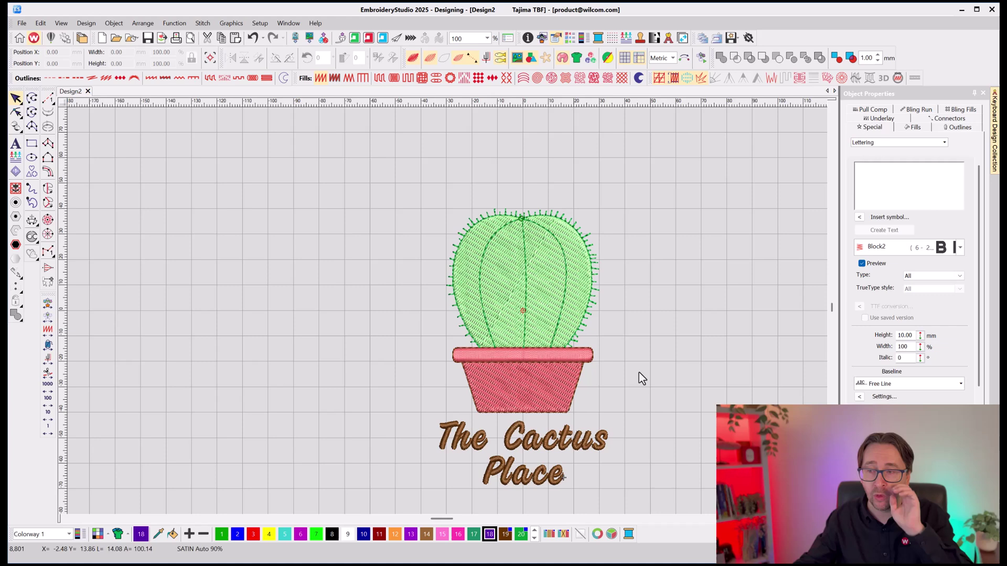
- Select every object in the design and apply the Hand Stitch effect
key(0)
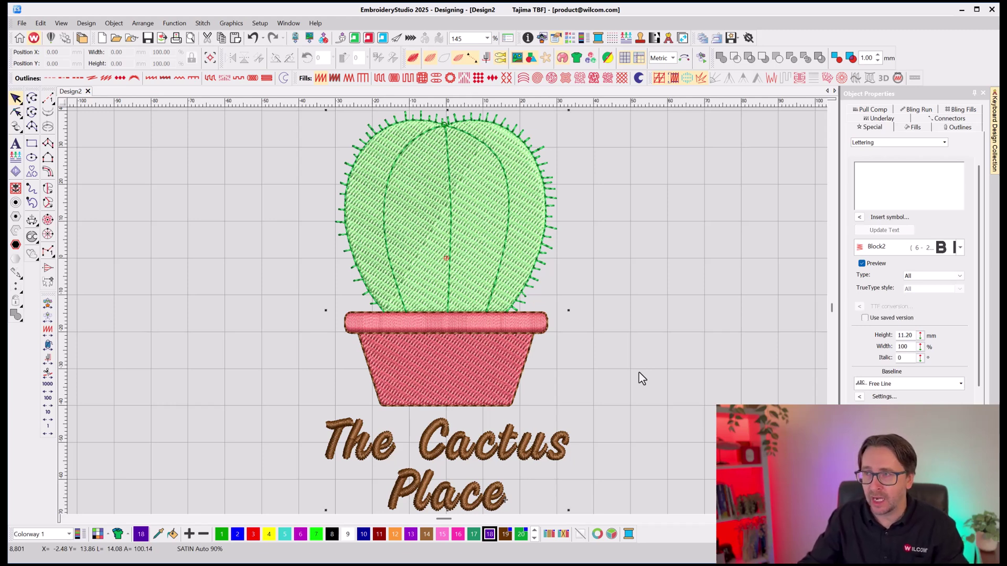
key(ctrl+a)
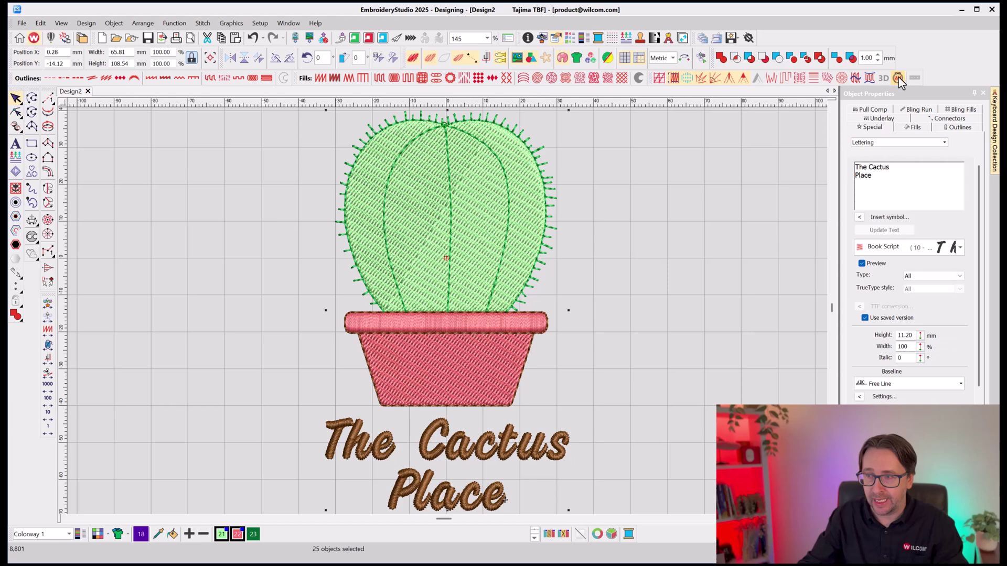
click(898, 79)
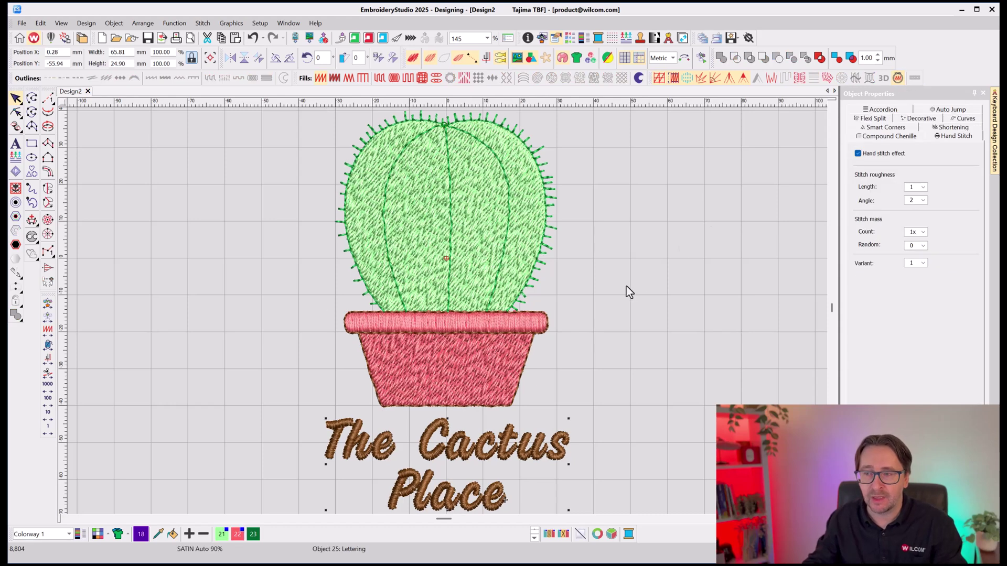
- Deselect everything to view the hand-stitched cactus design
click(630, 291)
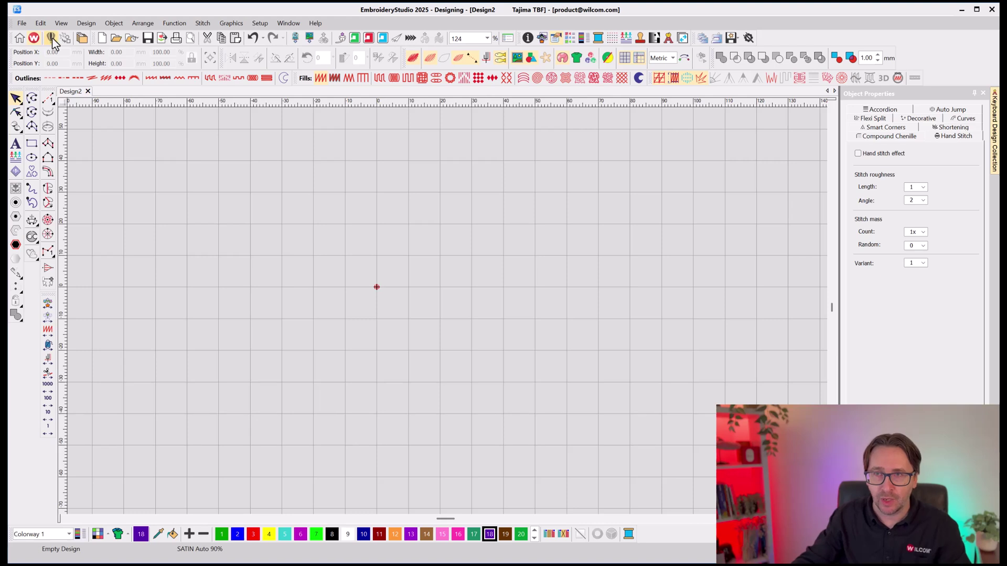
- Switch to CorelDRAW graphics mode and zoom in centred on the page
click(51, 38)
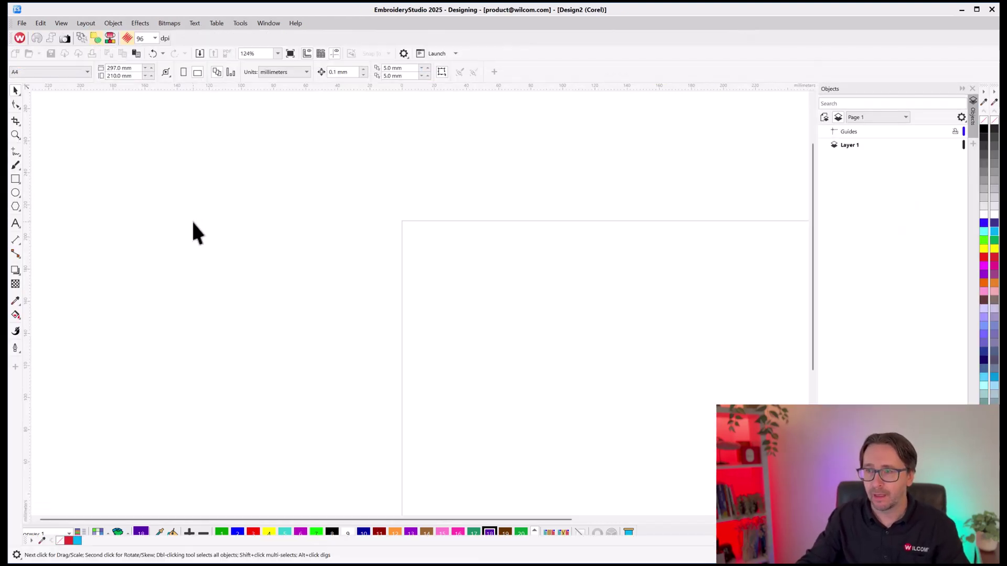
click(15, 134)
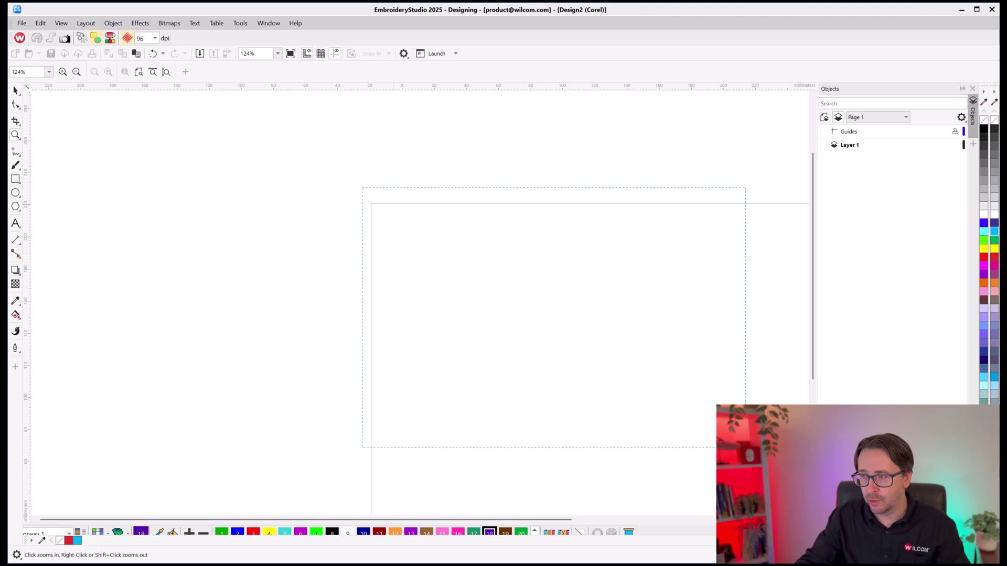
click(533, 337)
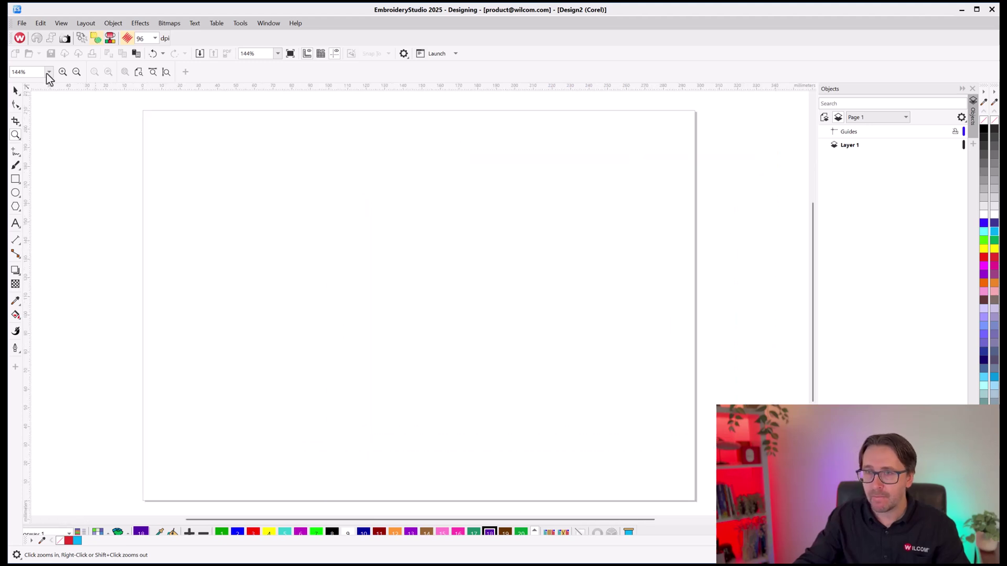
click(17, 92)
- Import Cactus.cdr through the File Import dialog
click(200, 53)
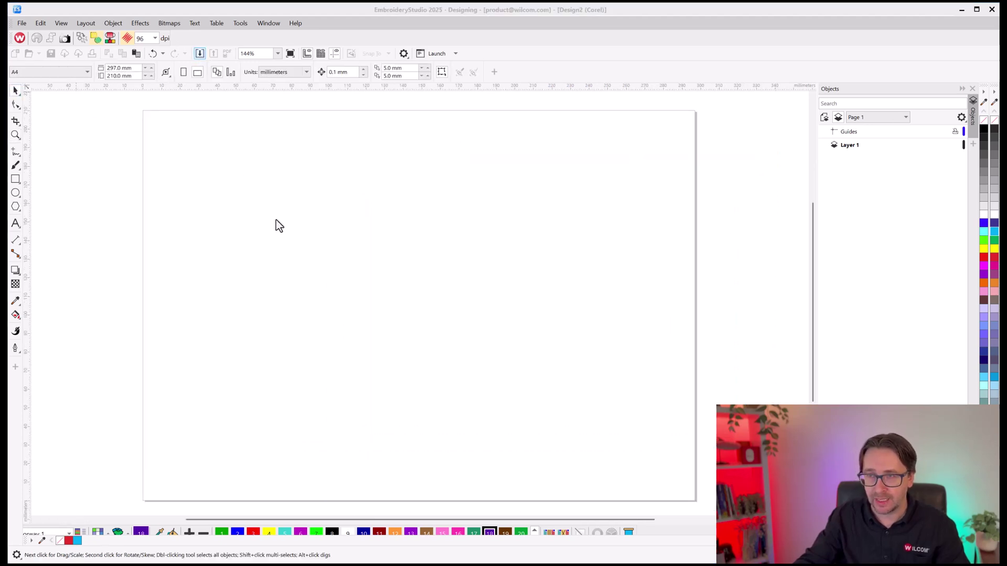
click(547, 224)
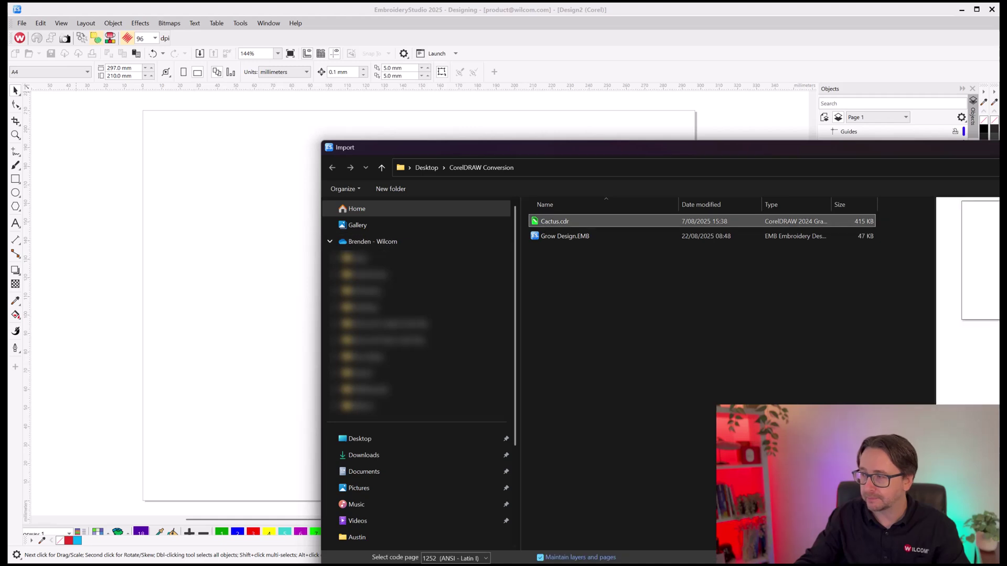
double_click(547, 223)
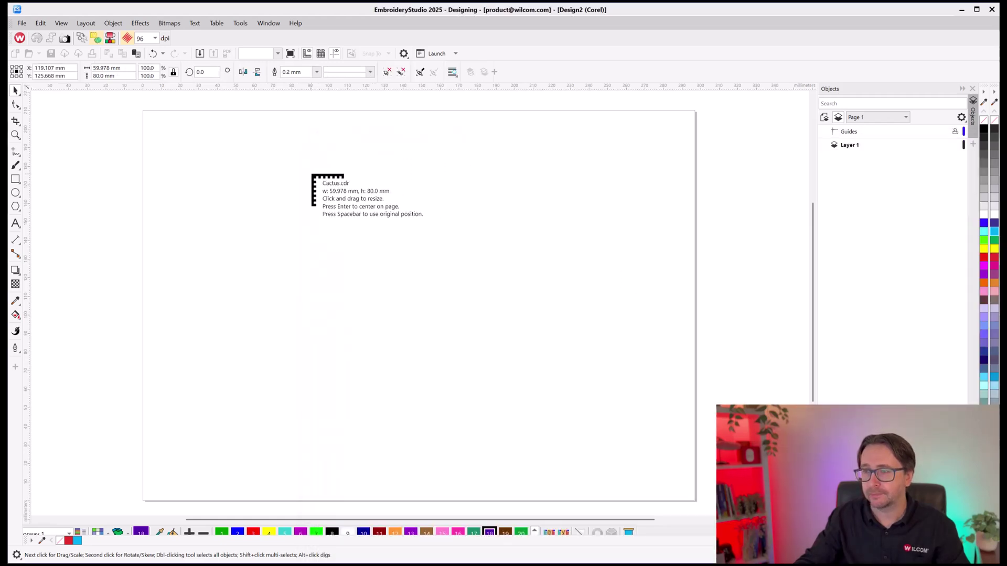
click(315, 194)
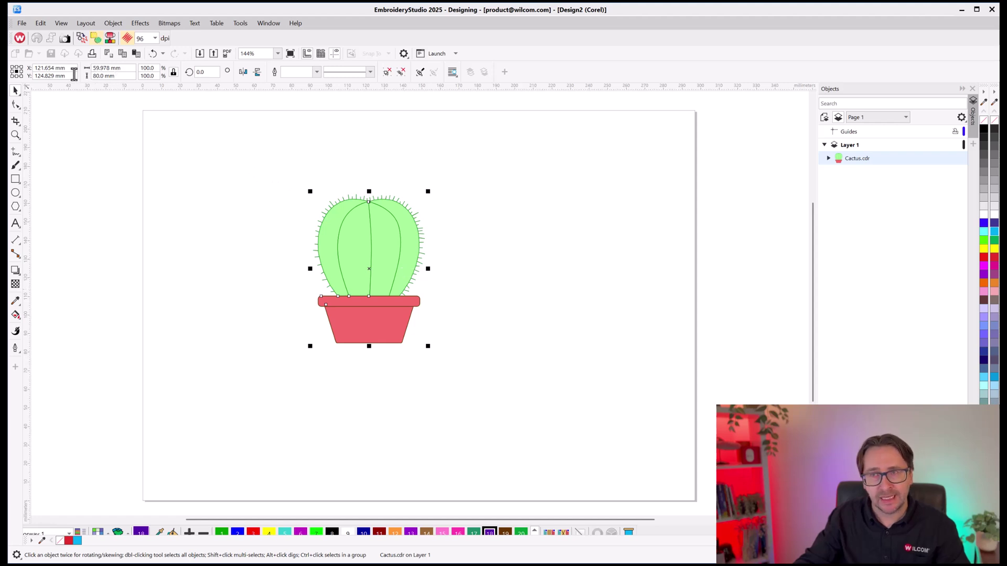
click(181, 139)
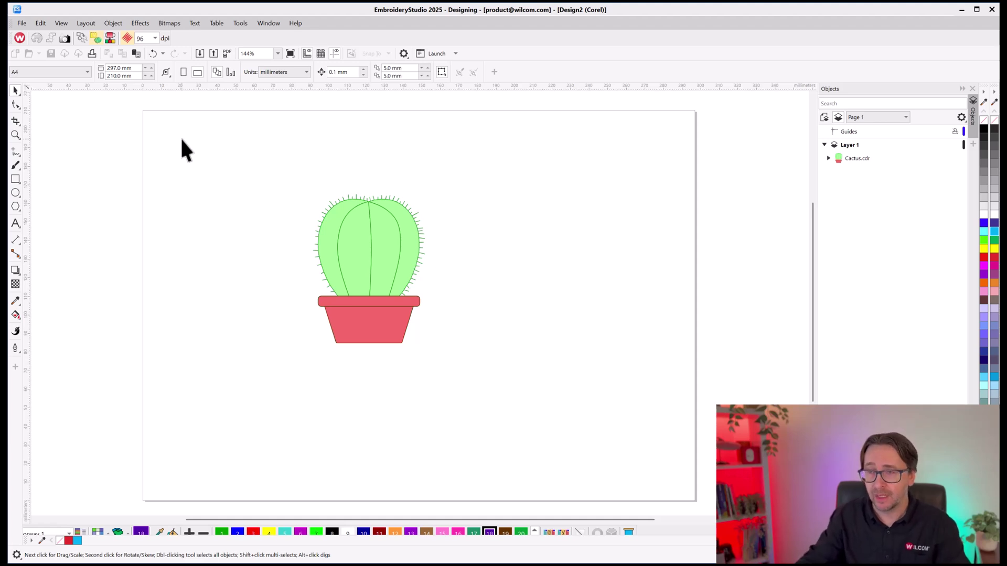
- Resize the selected cactus to 200 mm tall and move it lower on the page
drag(228, 169, 485, 394)
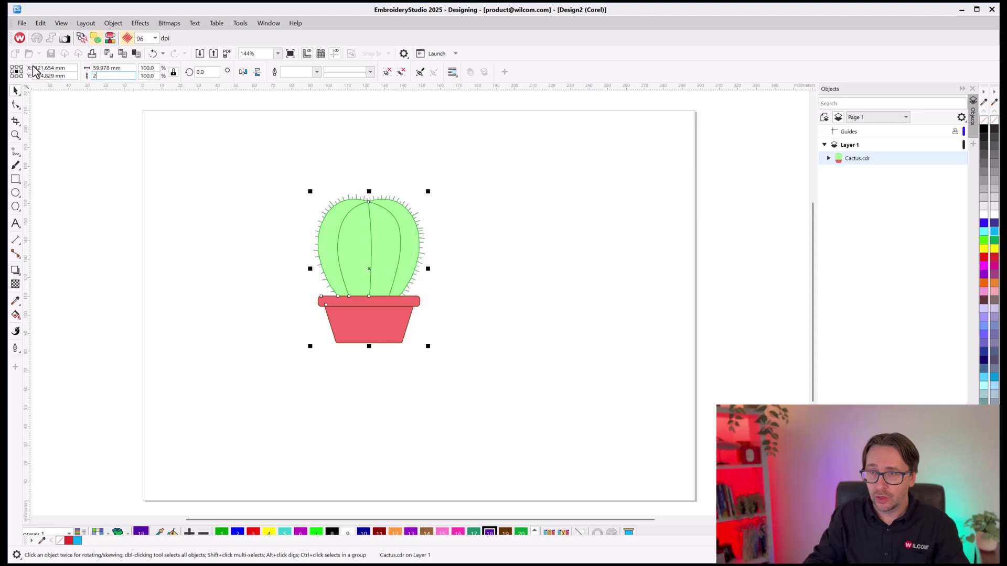
key(Return)
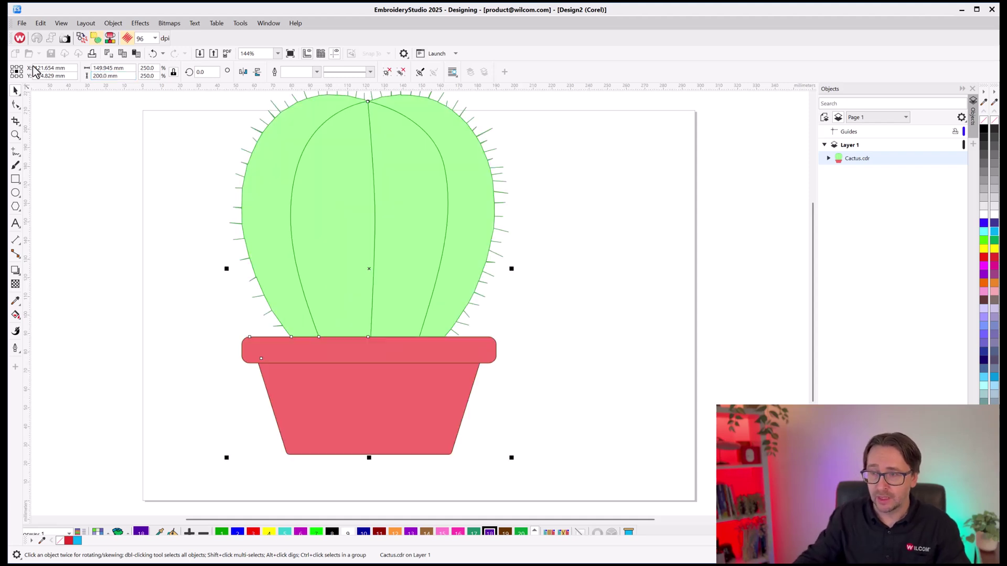
drag(375, 206, 424, 234)
click(628, 203)
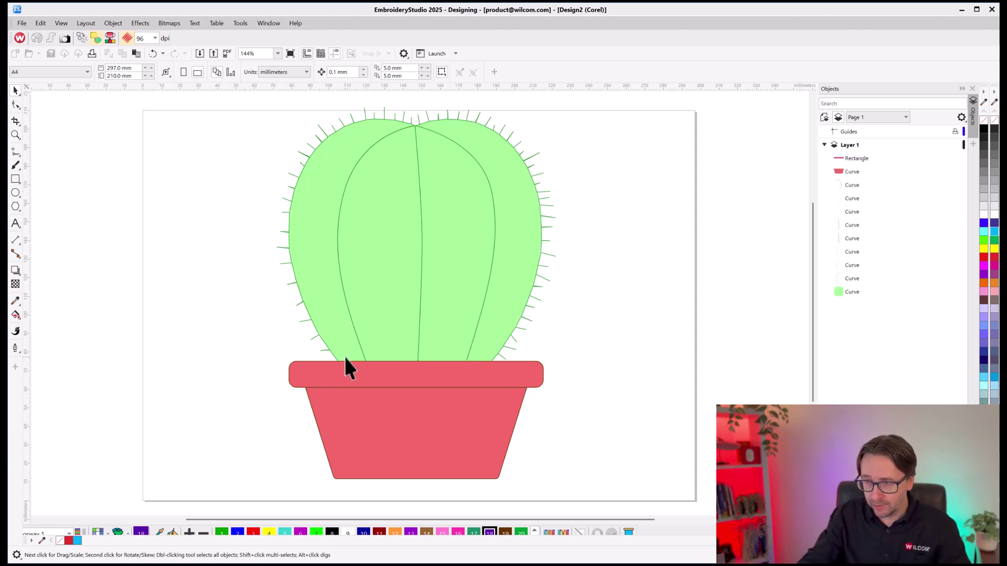
drag(346, 356, 151, 338)
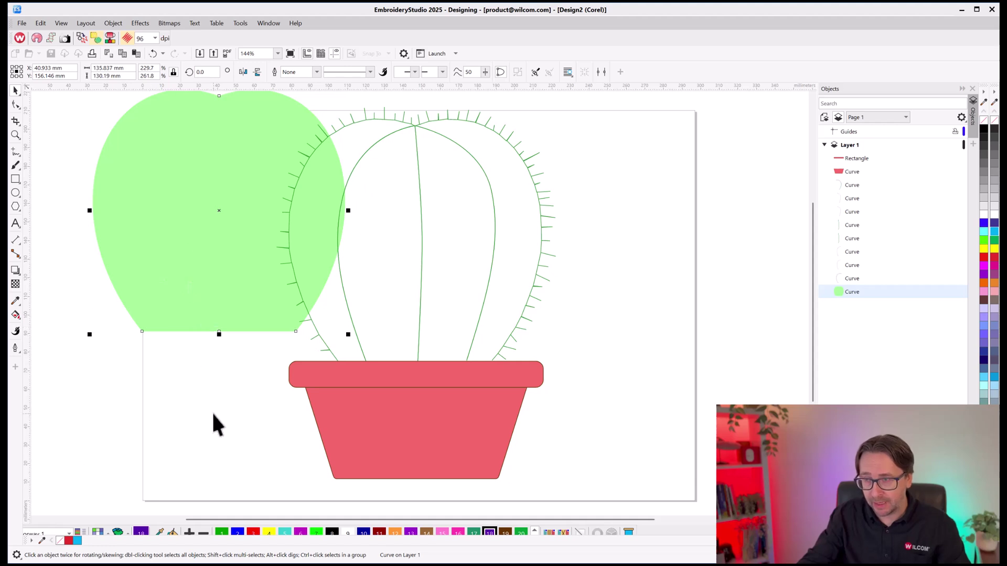
key(ctrl+z)
drag(338, 373, 175, 355)
drag(377, 427, 526, 463)
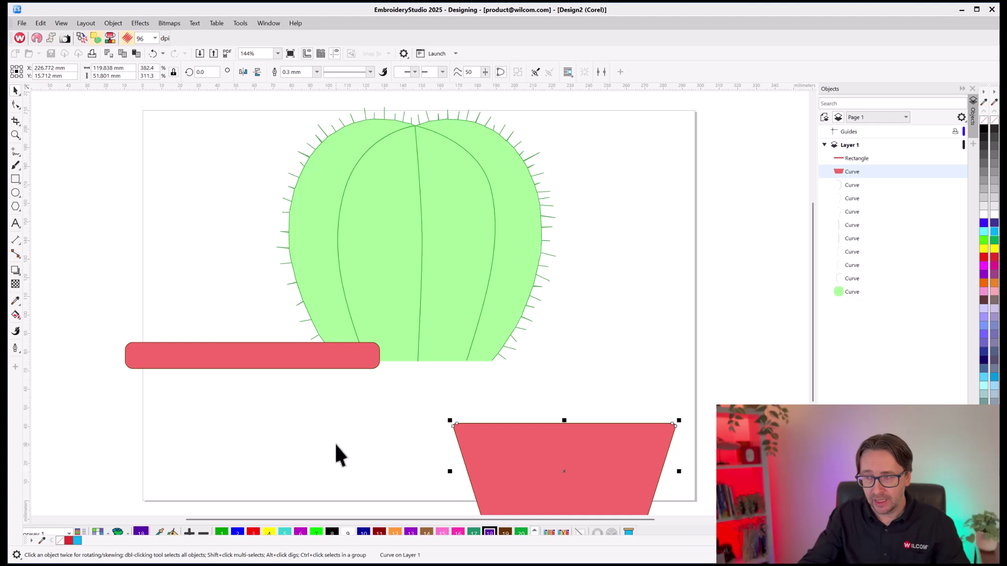
key(ctrl+z)
key(ctrl+z)
click(231, 431)
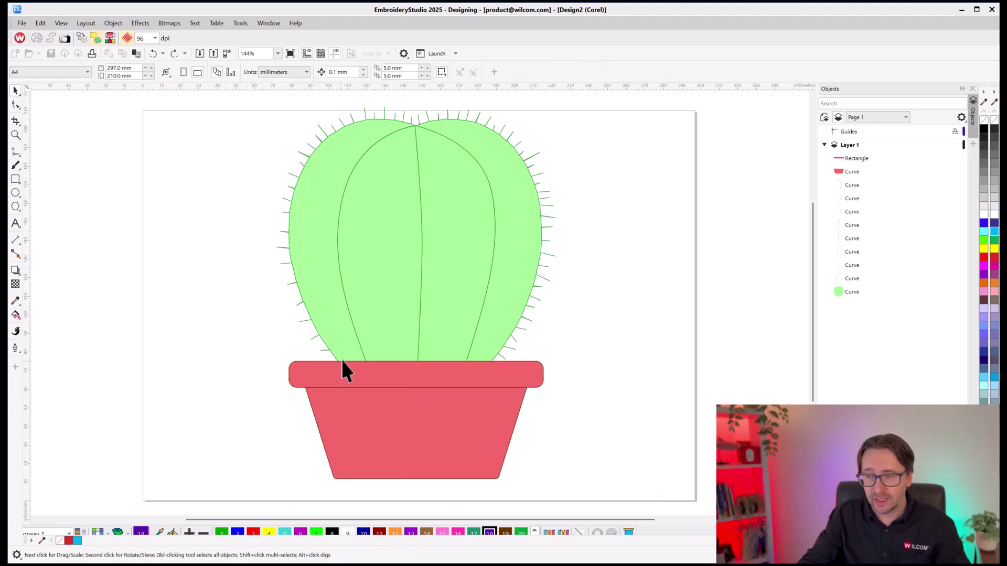
drag(344, 370, 227, 357)
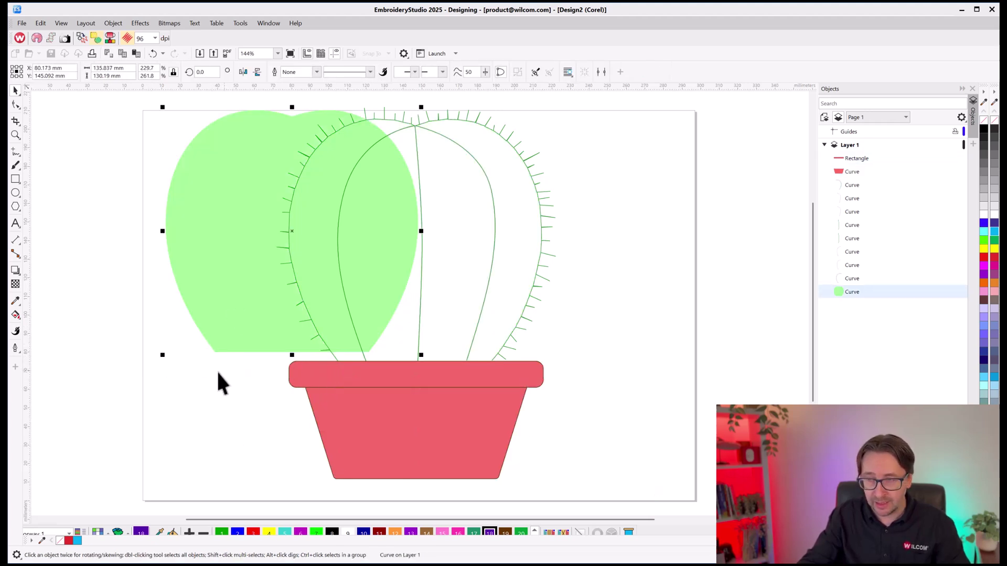
key(ctrl+z)
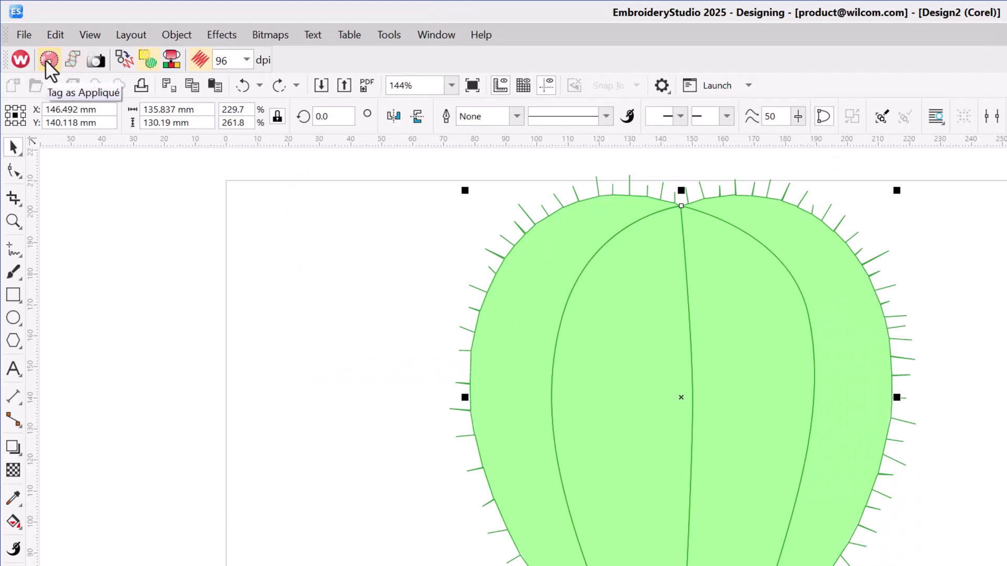
- Tag the cactus body, then the pot rim, then the pot base as appliqué pieces
click(47, 60)
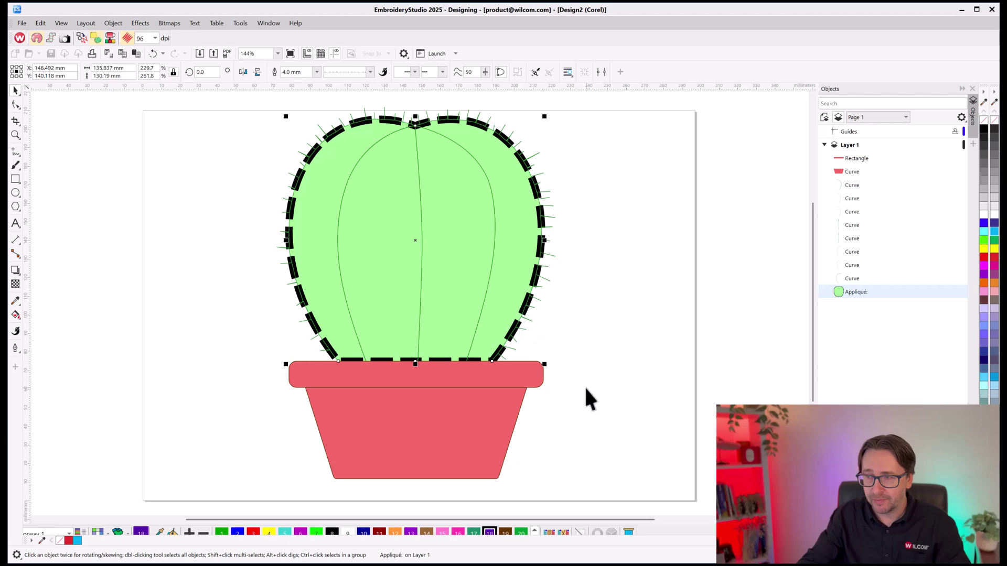
click(311, 378)
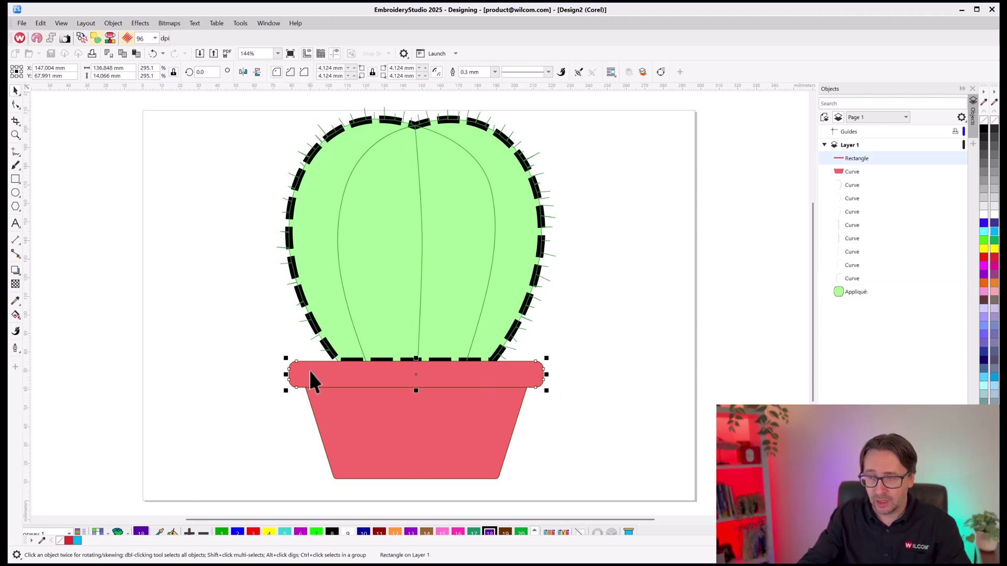
click(36, 38)
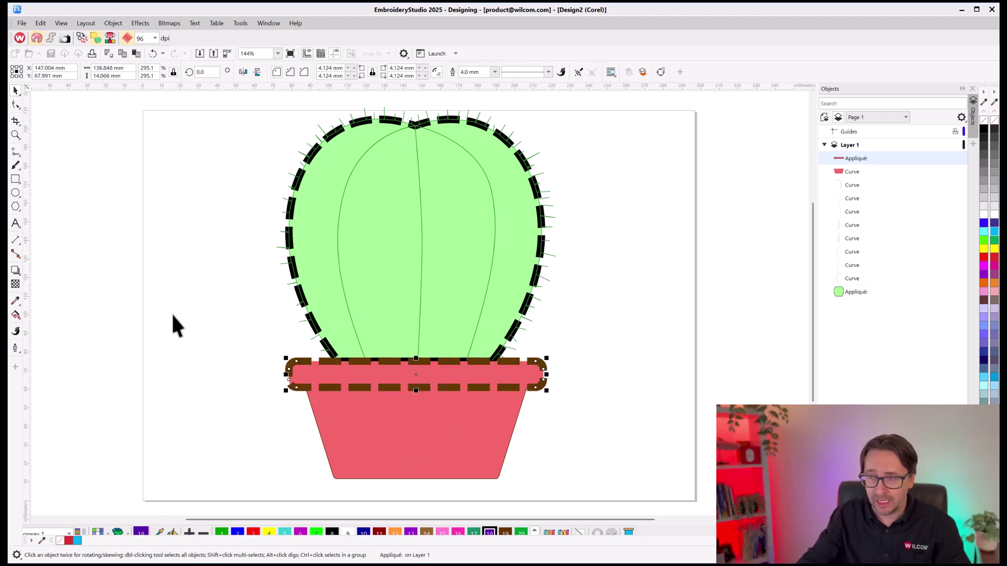
click(355, 423)
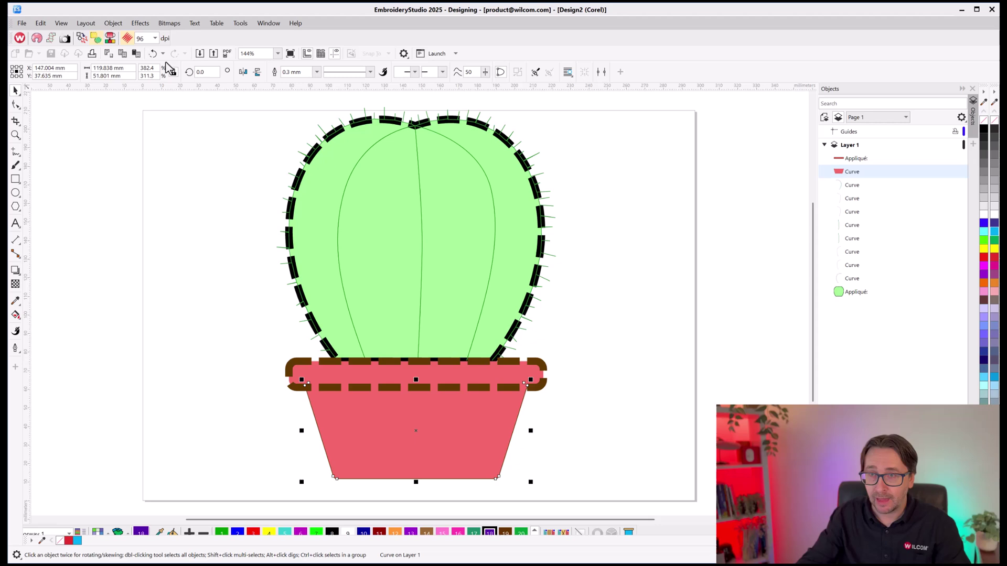
click(37, 38)
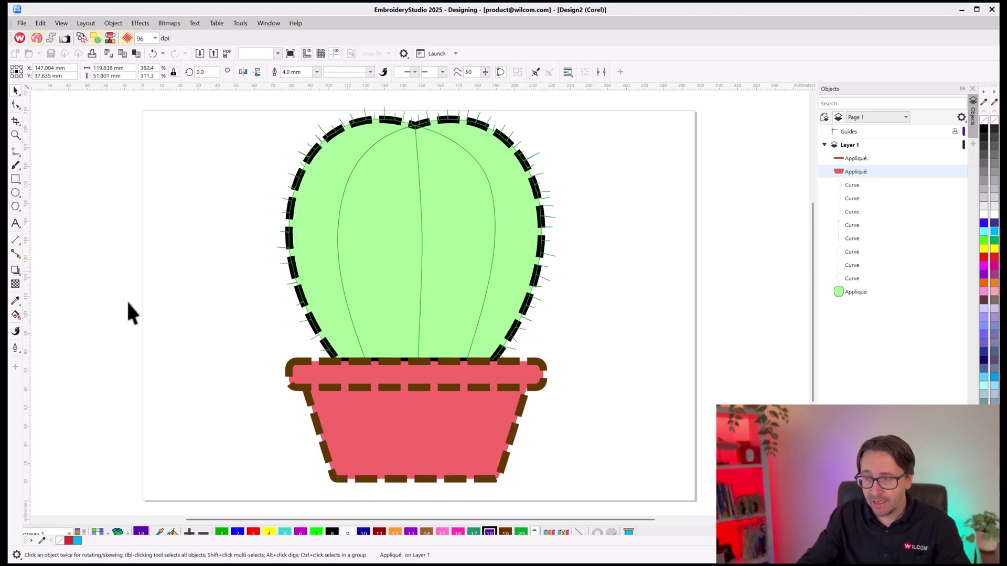
- Drag a spine outline and then the cactus appliqué aside to demonstrate, undoing each move
click(345, 355)
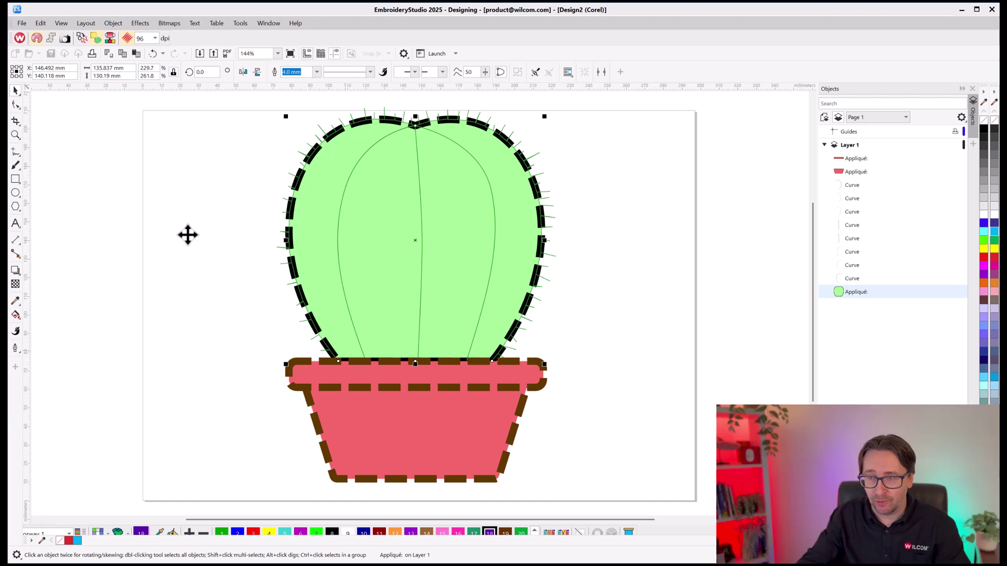
drag(340, 352, 184, 338)
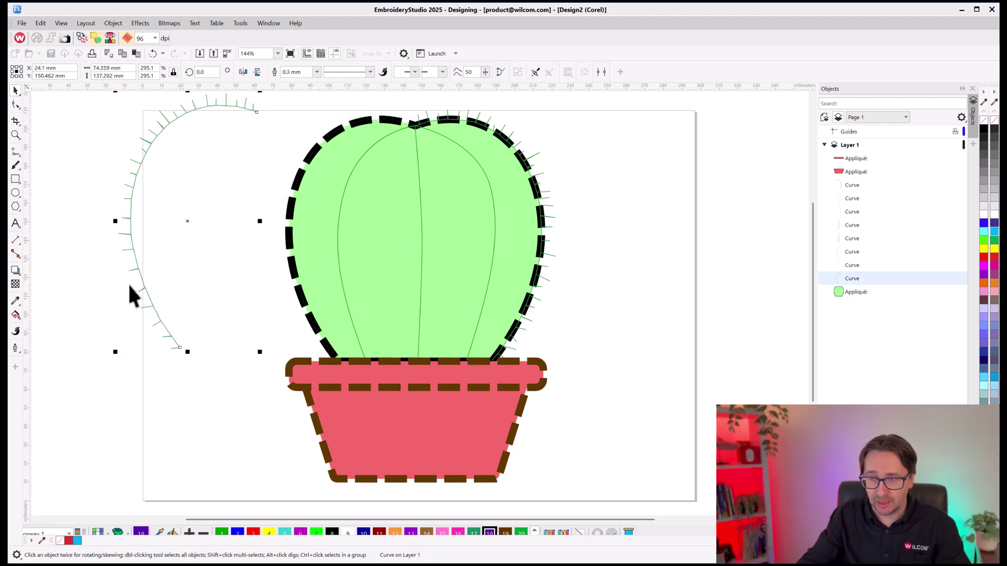
key(ctrl+z)
click(355, 357)
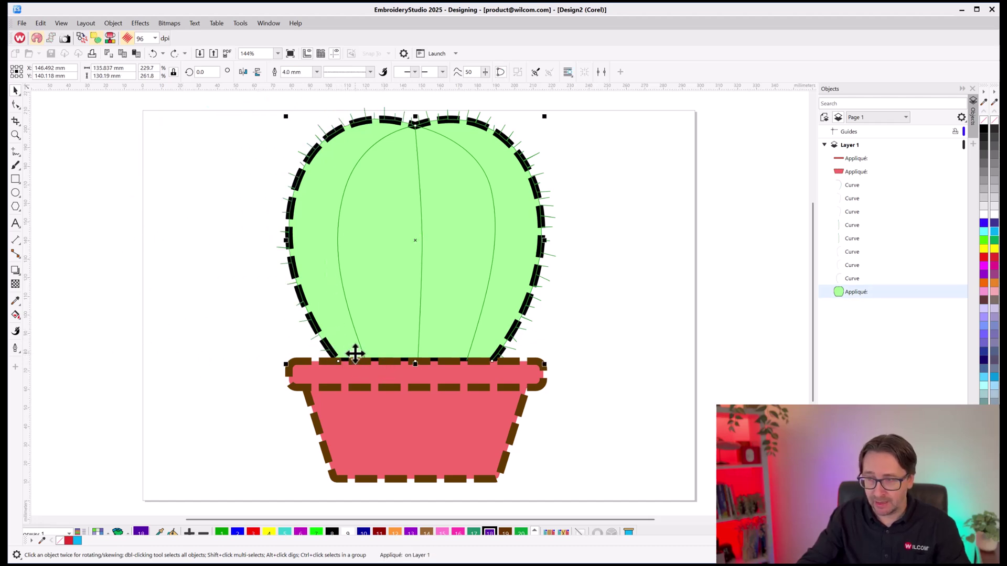
drag(356, 354, 232, 351)
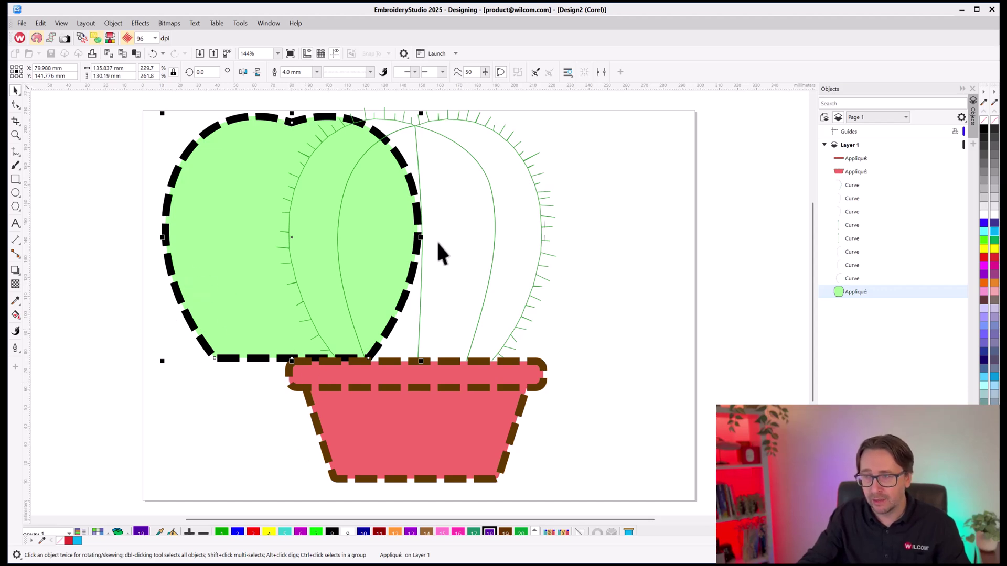
key(ctrl+z)
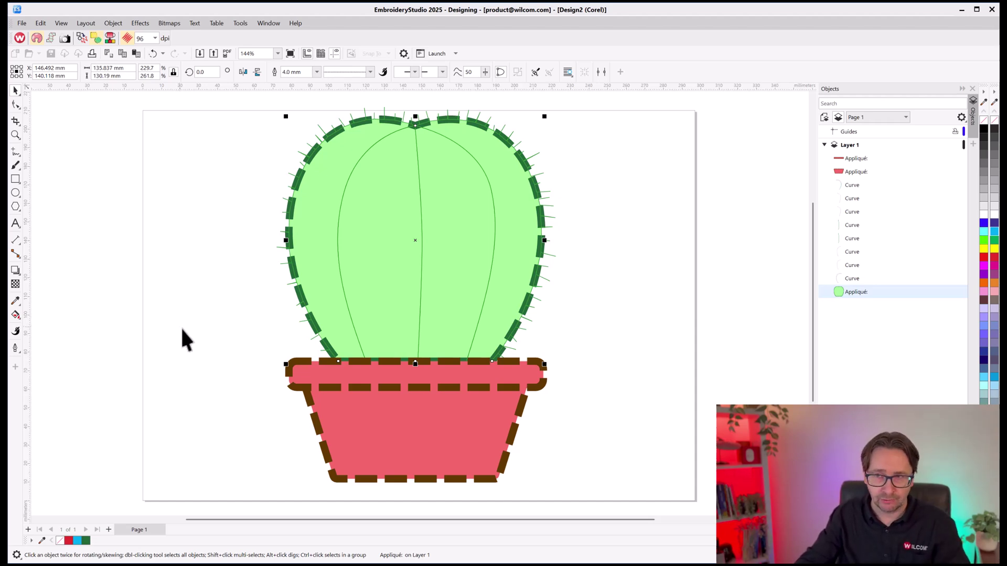
- Drag the pot rim appliqué aside to demonstrate, then undo the move and clear the selection
click(227, 400)
click(353, 378)
drag(353, 379, 240, 374)
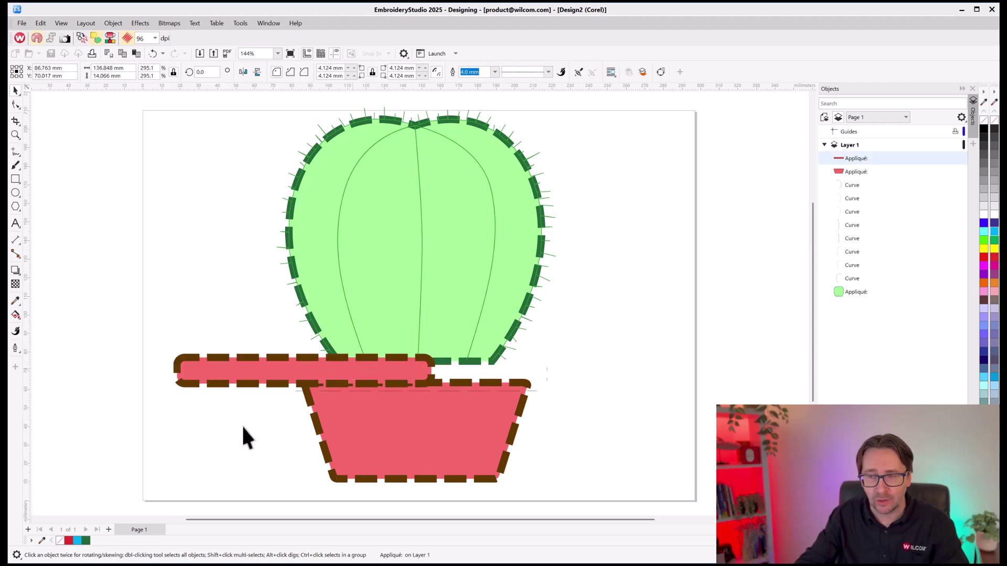
key(ctrl+z)
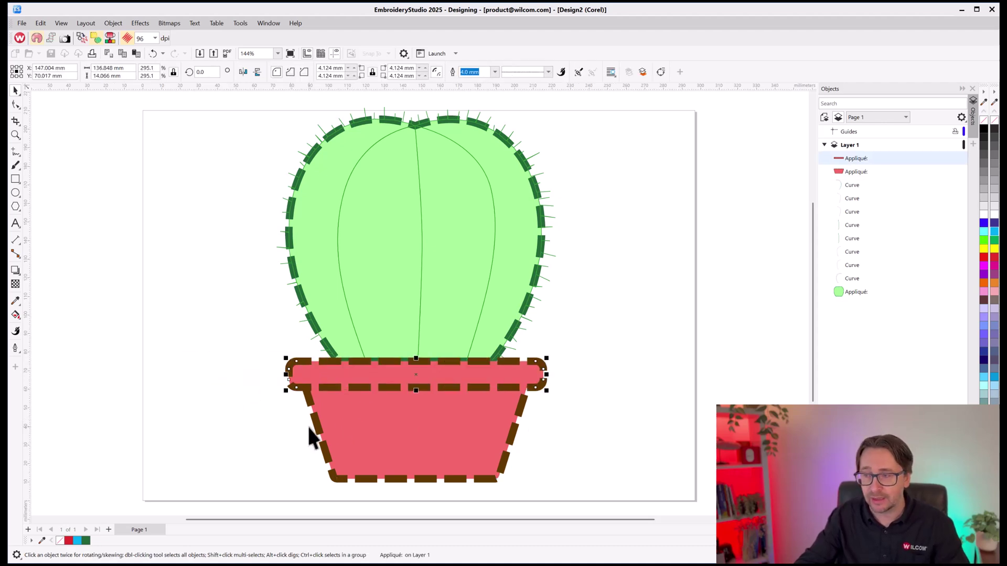
click(228, 383)
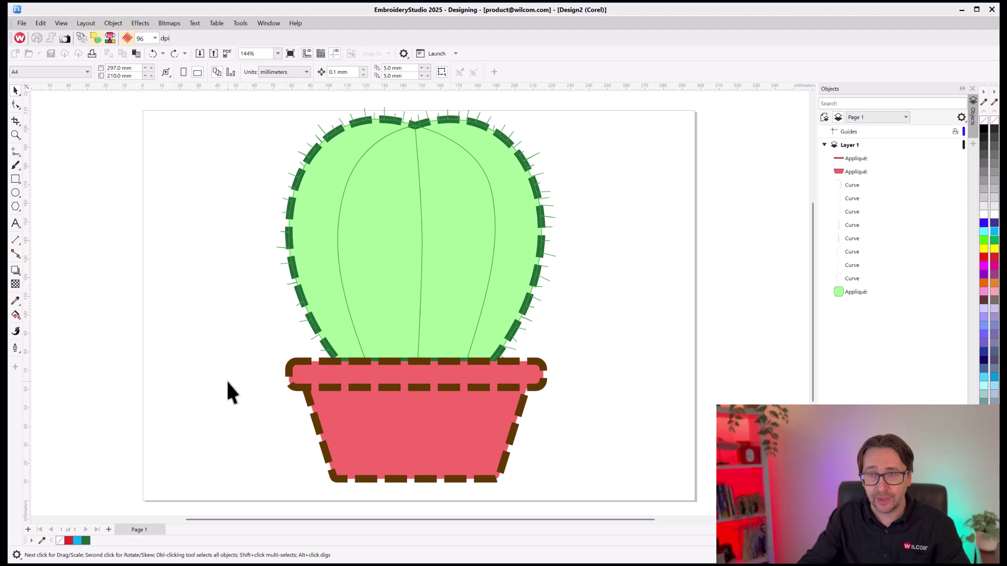
- Select all objects with Ctrl+A and convert the graphics to embroidery
click(40, 23)
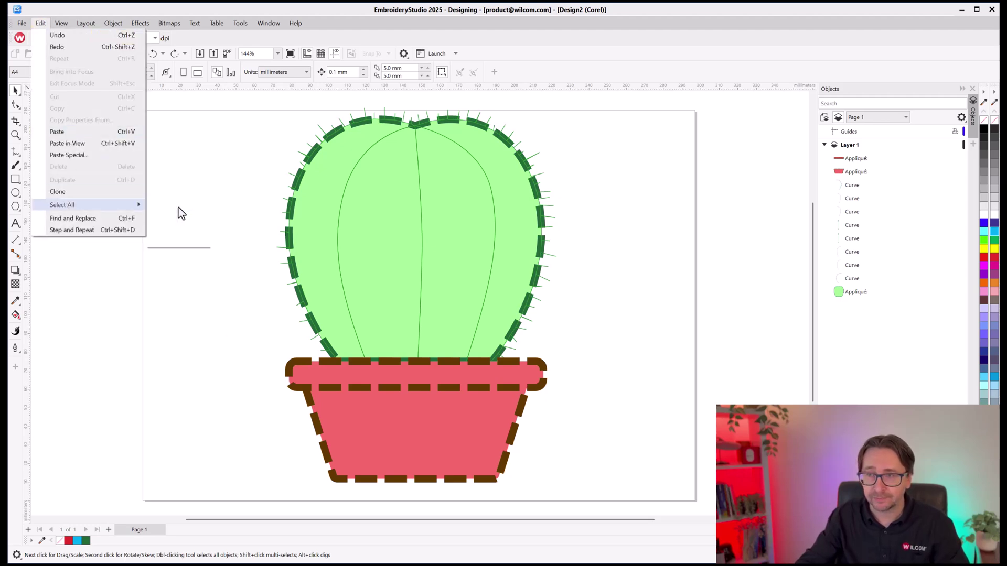
key(ctrl+a)
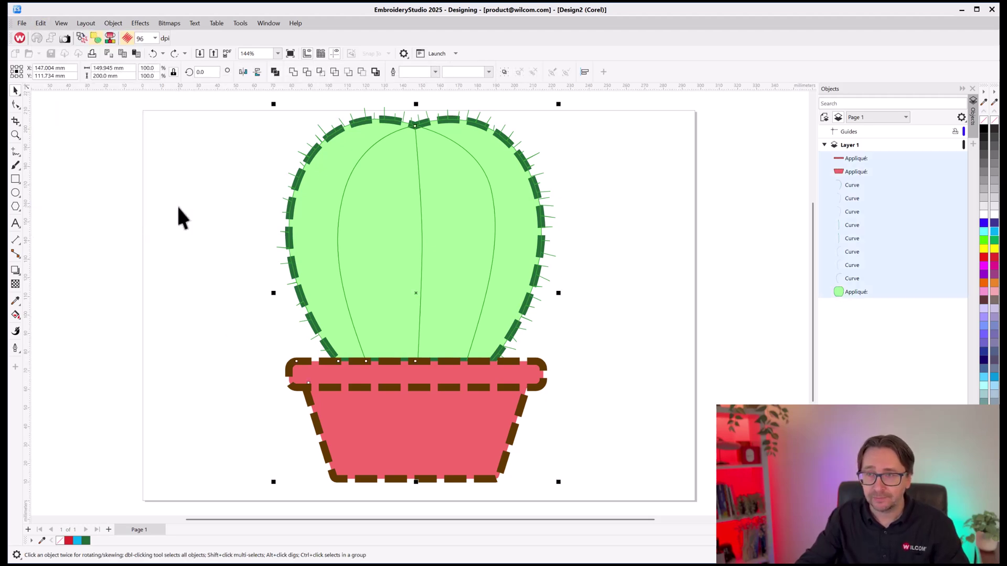
click(76, 40)
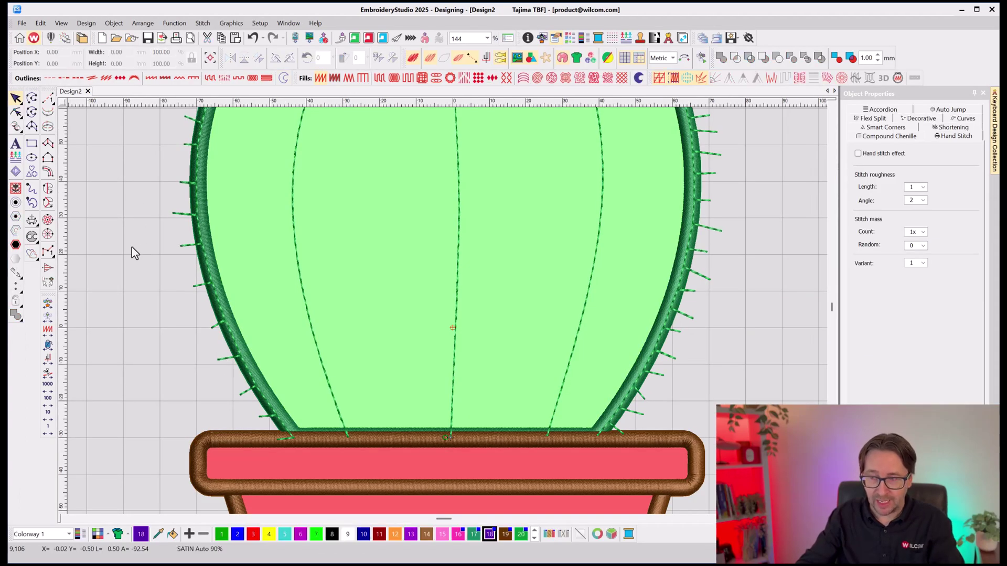
- Zoom to fit and show the stitched pot rim's appliqué settings in Object Properties
key(0)
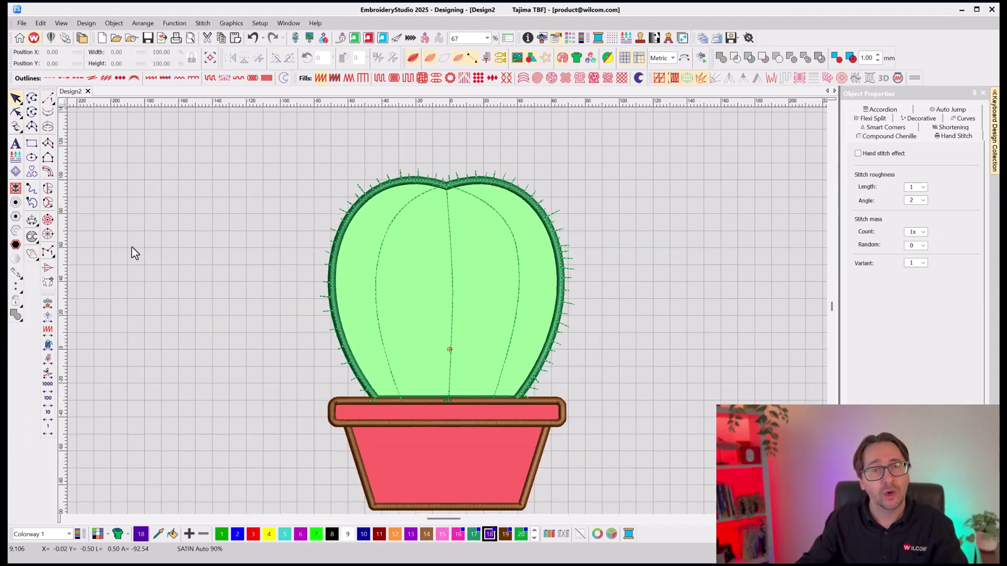
click(452, 417)
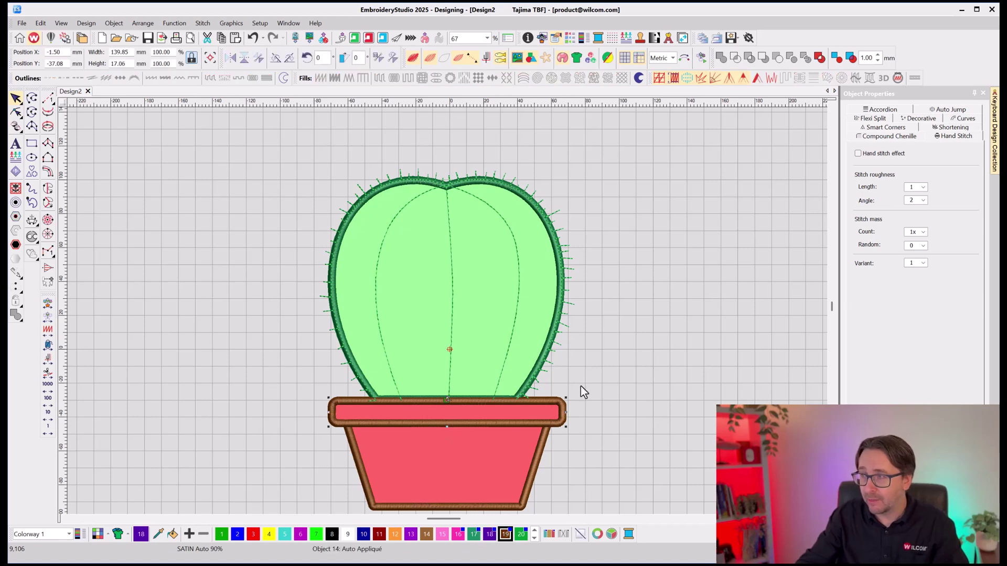
right_click(546, 410)
click(574, 139)
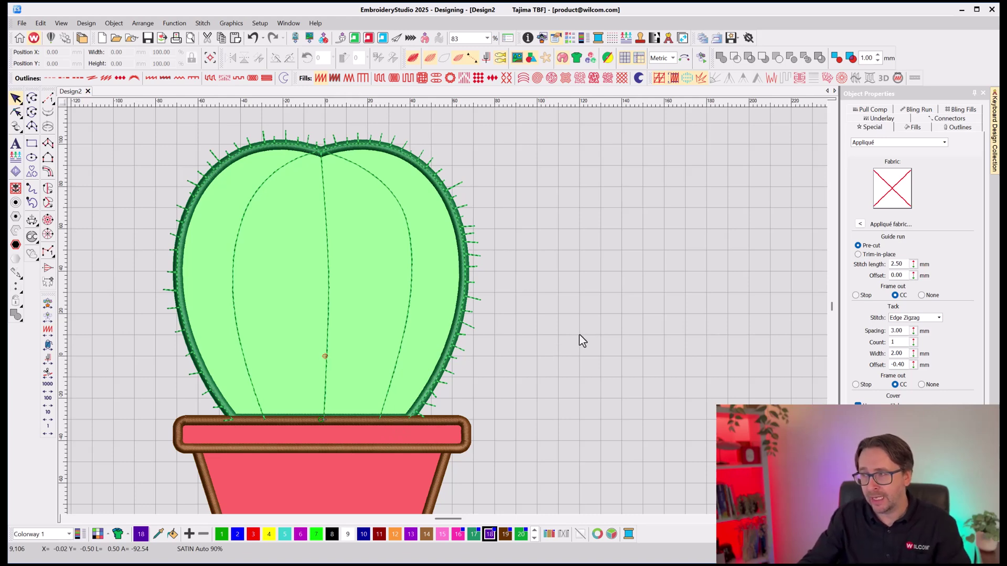
- Turn off the cactus body's cover stitch and set its tack stitch to E Stitch
click(475, 297)
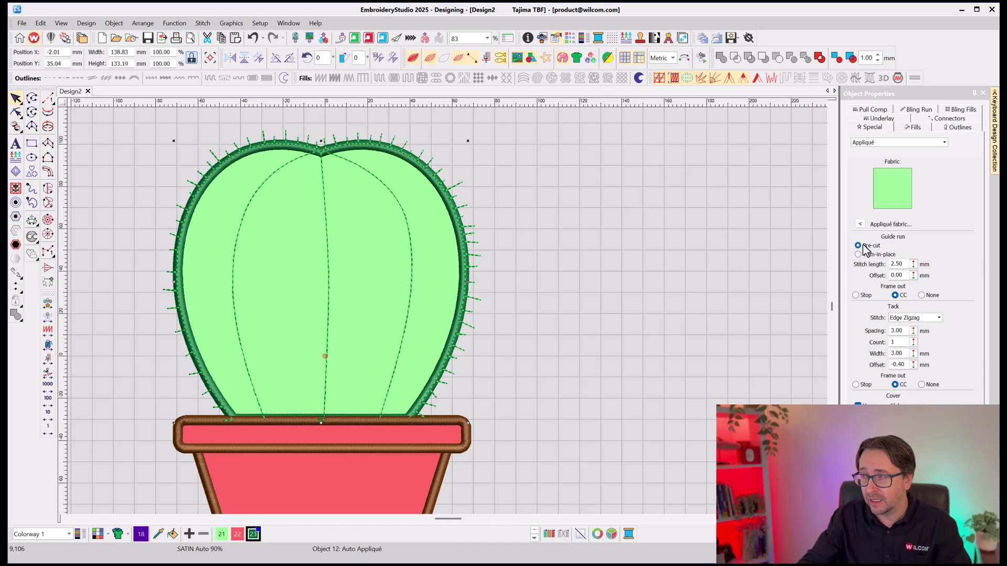
click(423, 429)
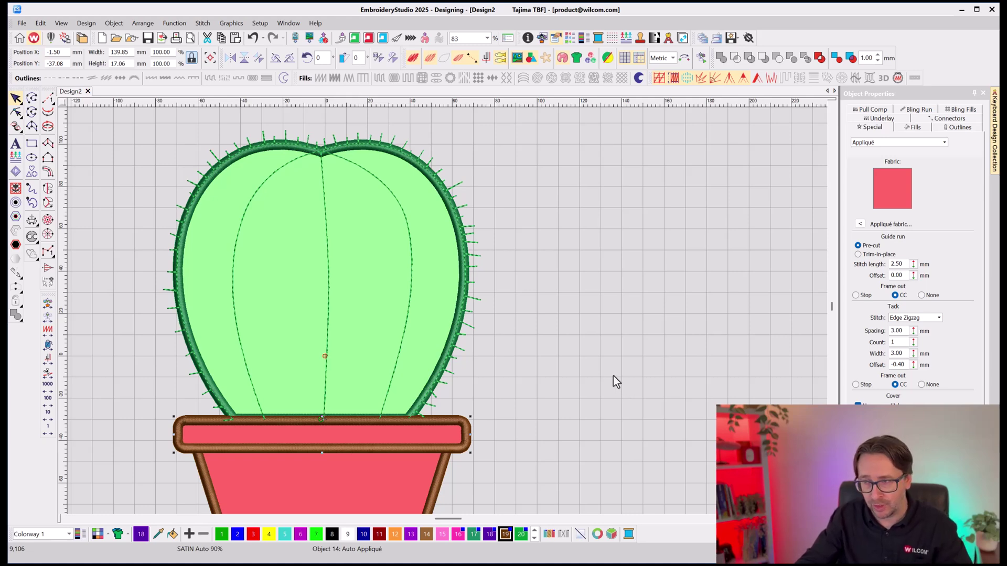
click(431, 250)
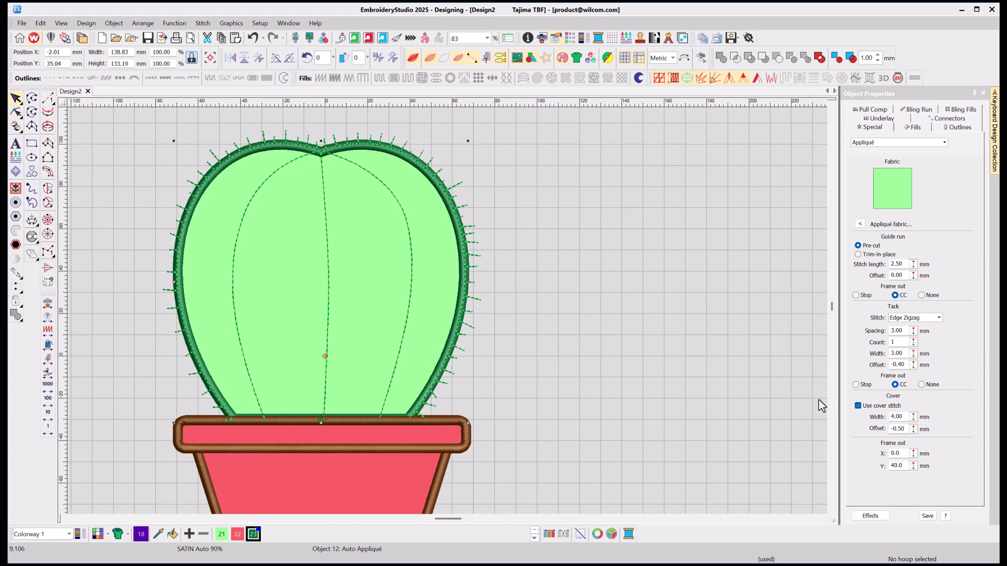
click(858, 406)
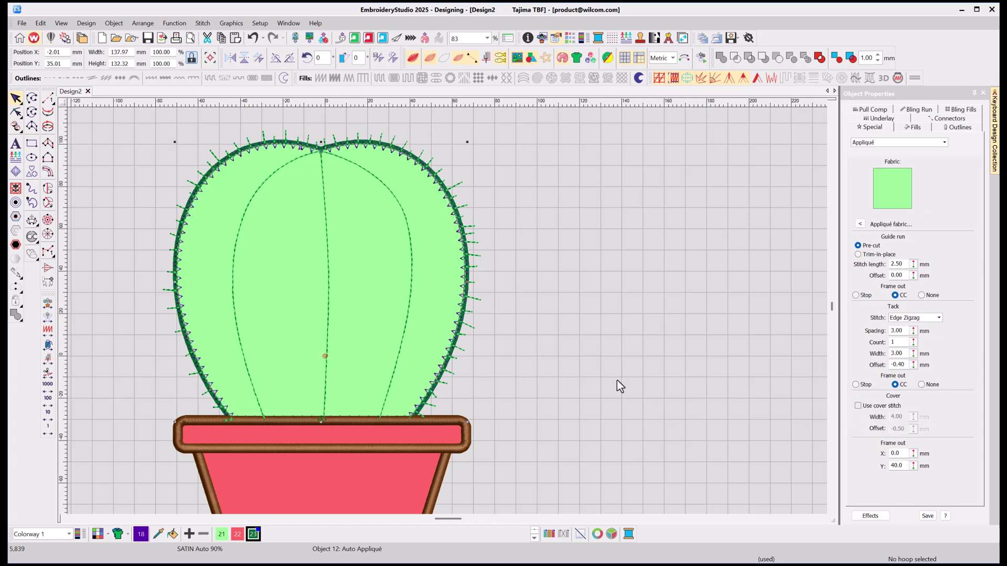
scroll(467, 335, up, 2)
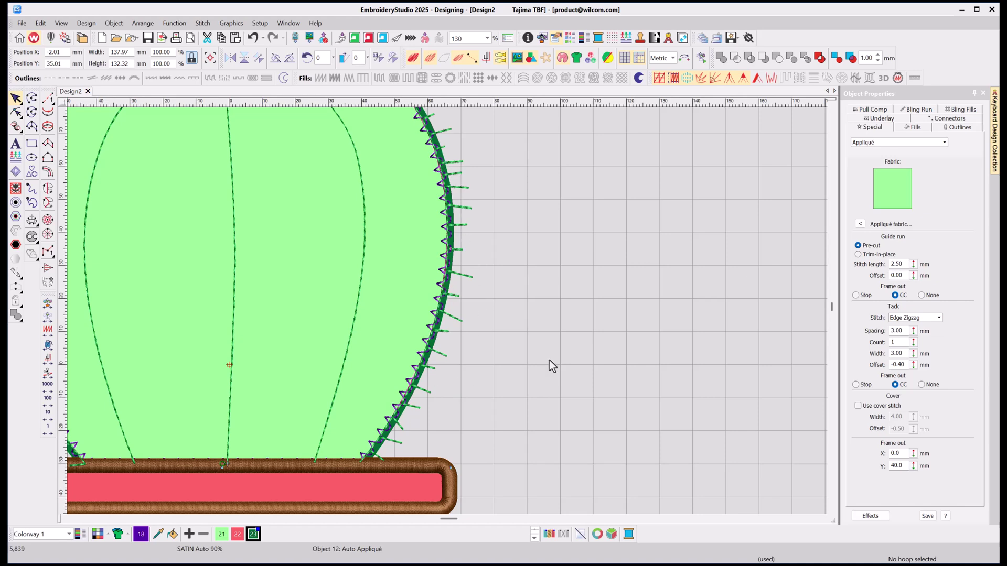
click(906, 318)
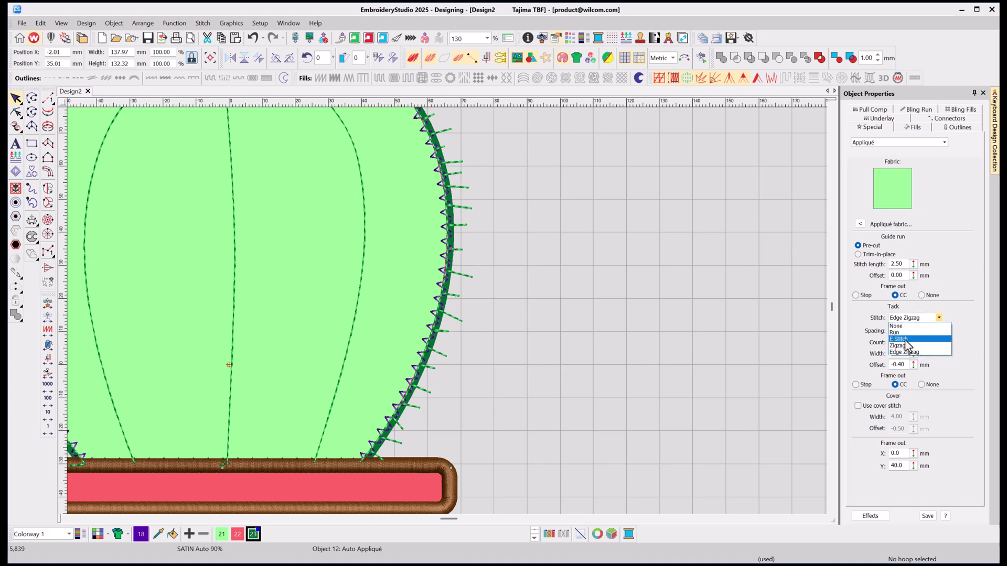
click(907, 339)
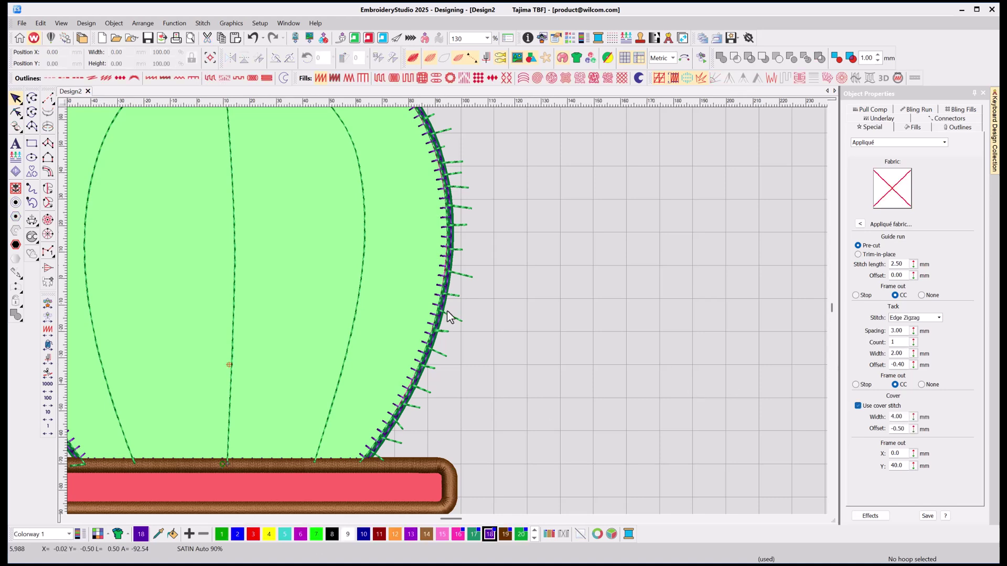
scroll(446, 311, down, 3)
scroll(447, 311, up, 2)
scroll(448, 309, up, 1)
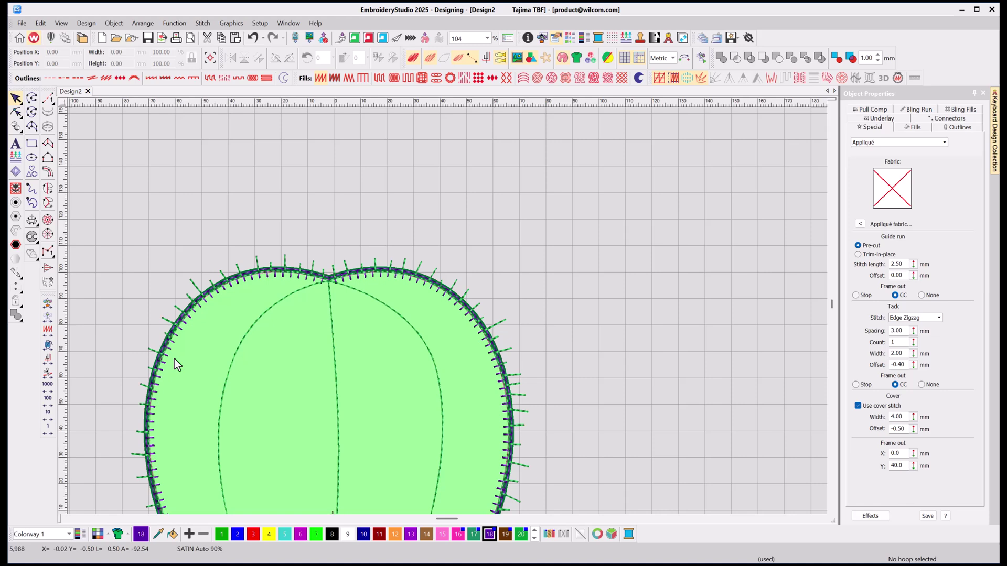
scroll(524, 285, down, 5)
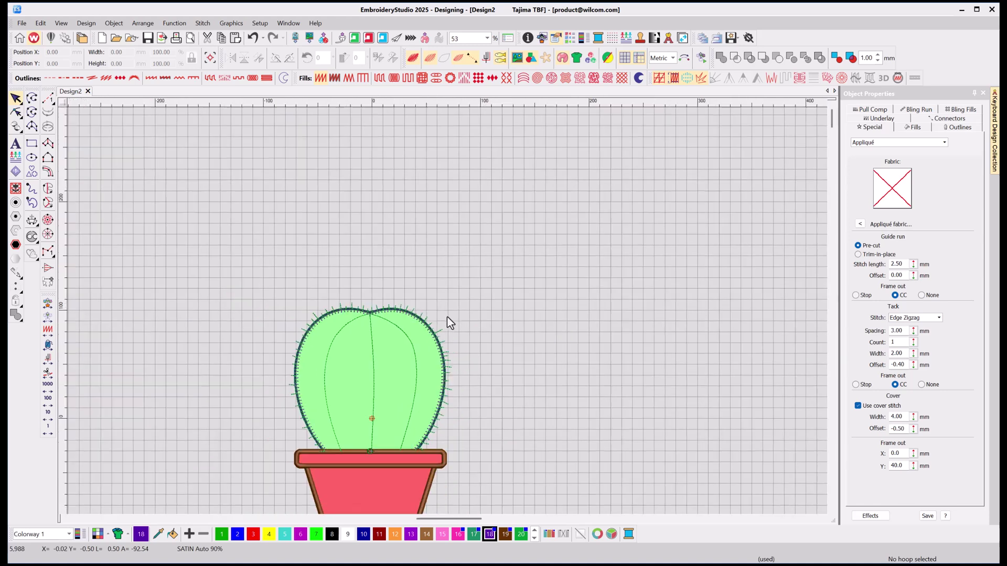
- Turn off the pot rim's cover stitch and set its tack stitch to E Stitch
scroll(448, 314, up, 5)
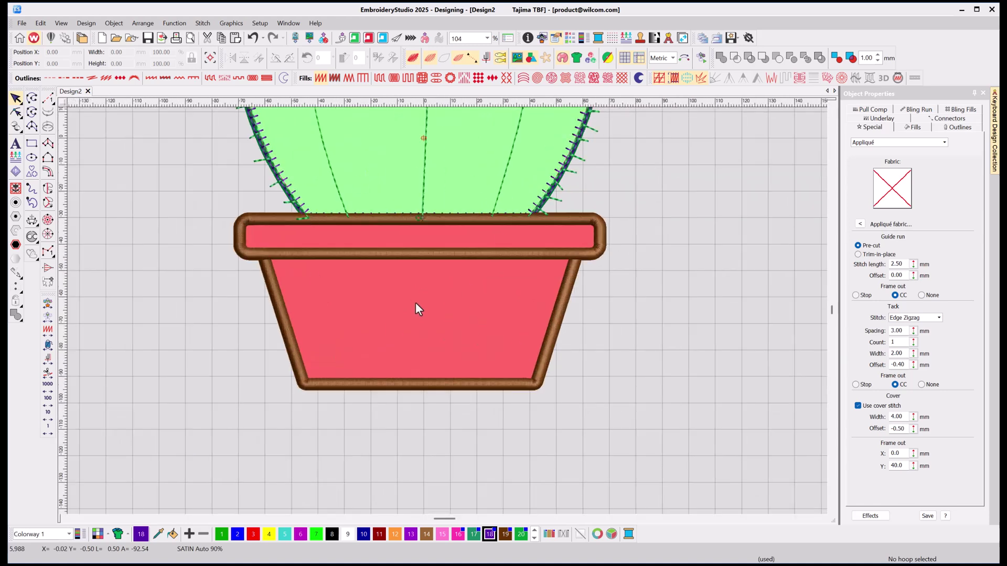
click(385, 235)
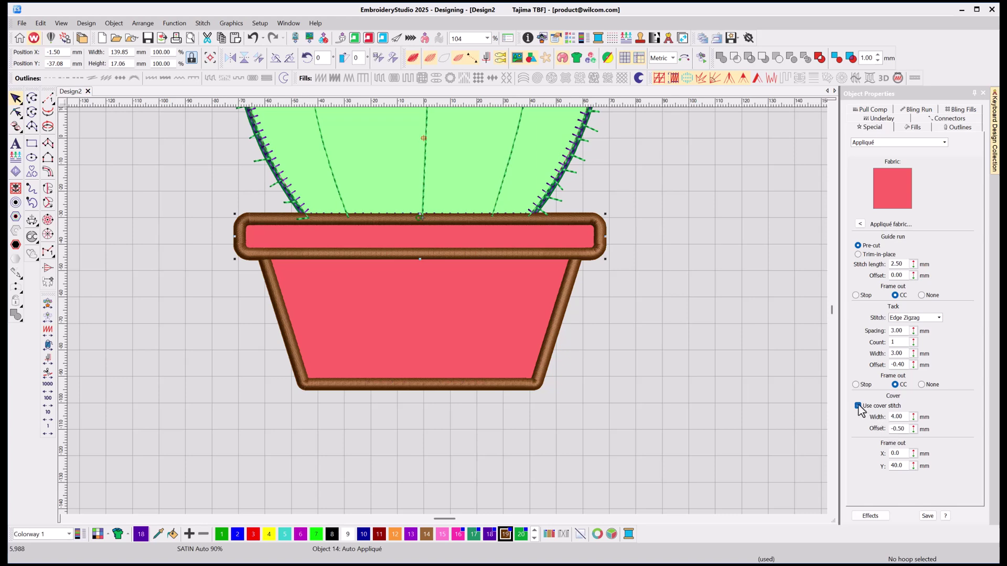
click(858, 406)
click(939, 318)
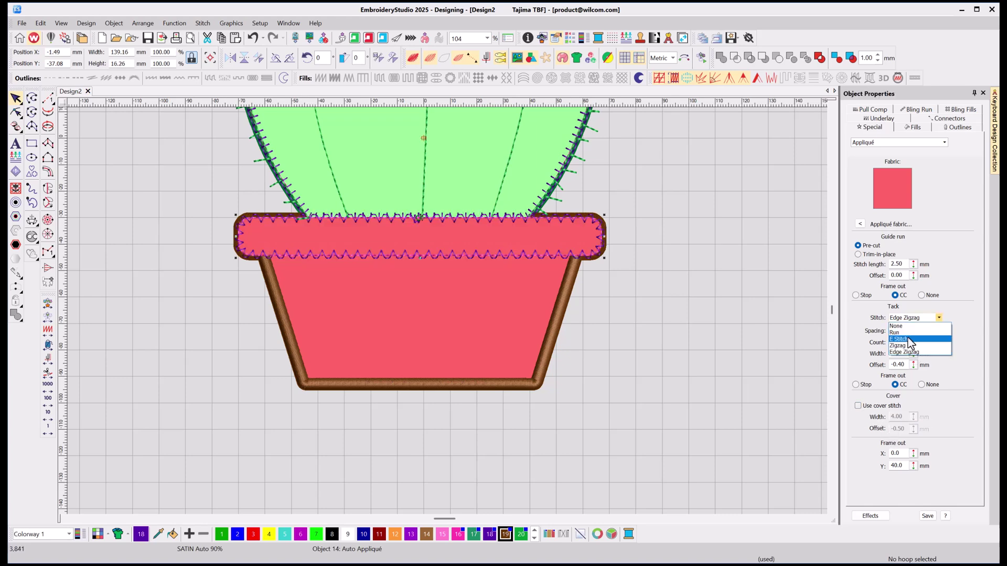
click(908, 339)
- Turn off the pot body's cover stitch, set its tack to E Stitch, then deselect
click(513, 364)
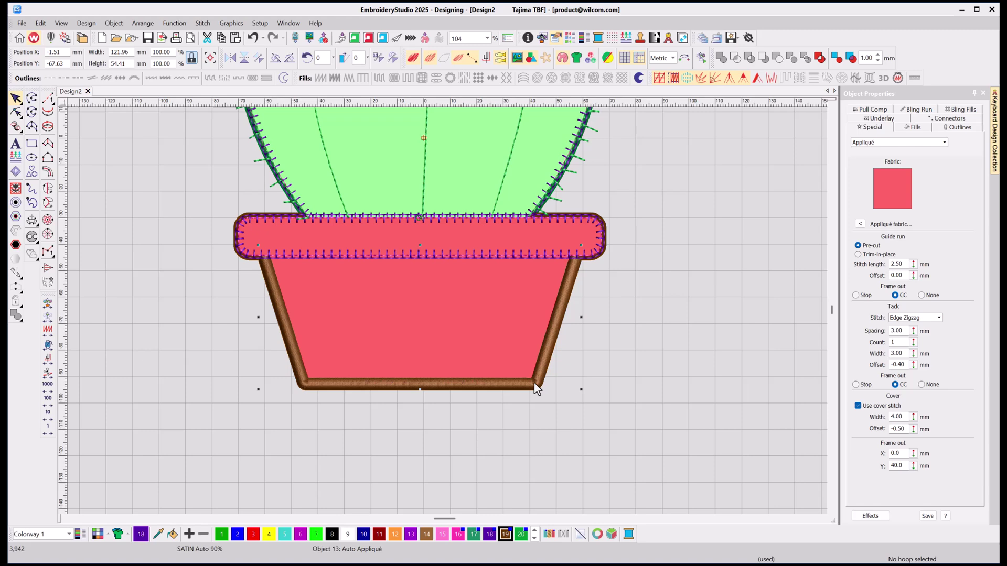
click(858, 406)
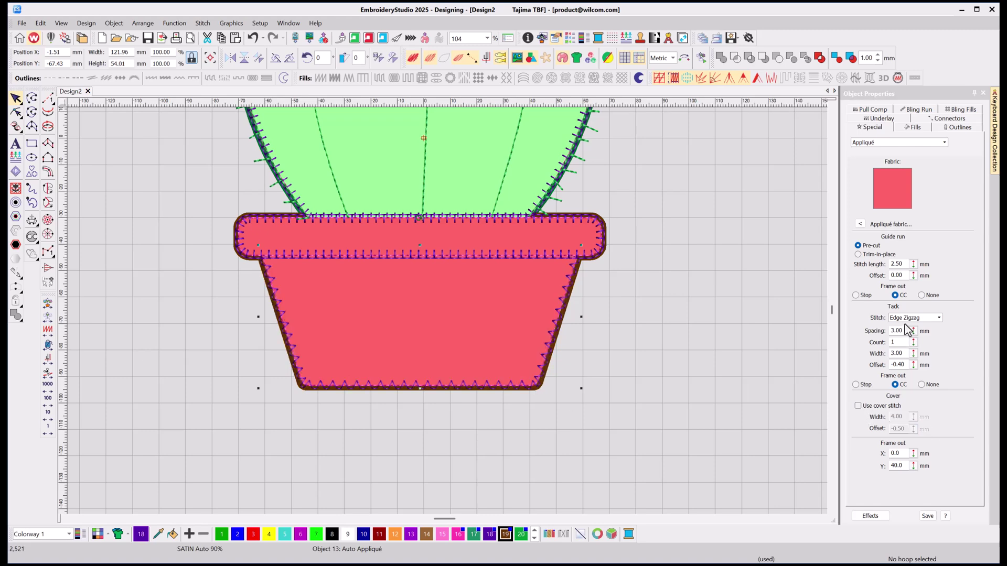
click(903, 318)
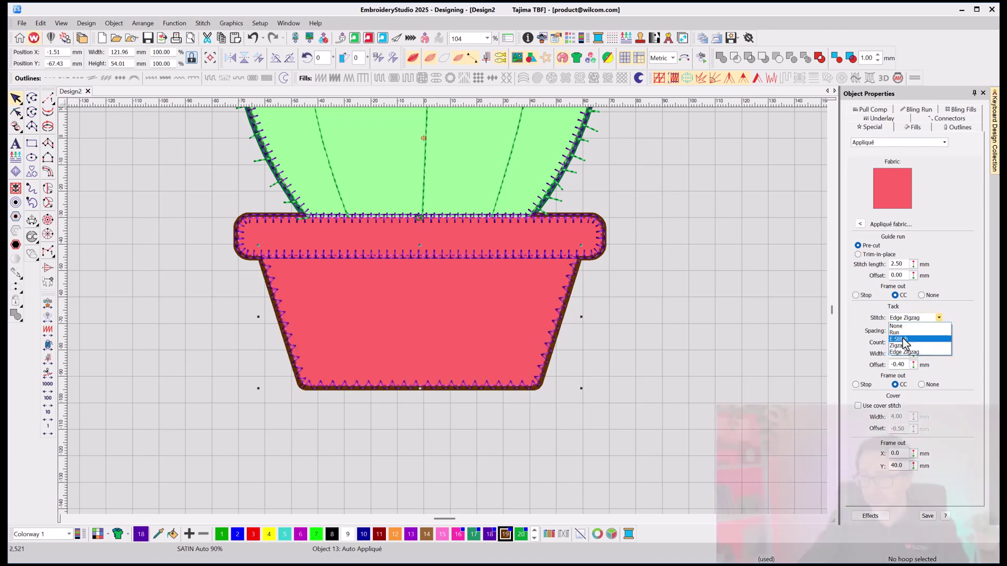
click(899, 339)
click(750, 336)
- Pull the pot rim and pot body apart to inspect them and hide the brown pot outline
key(0)
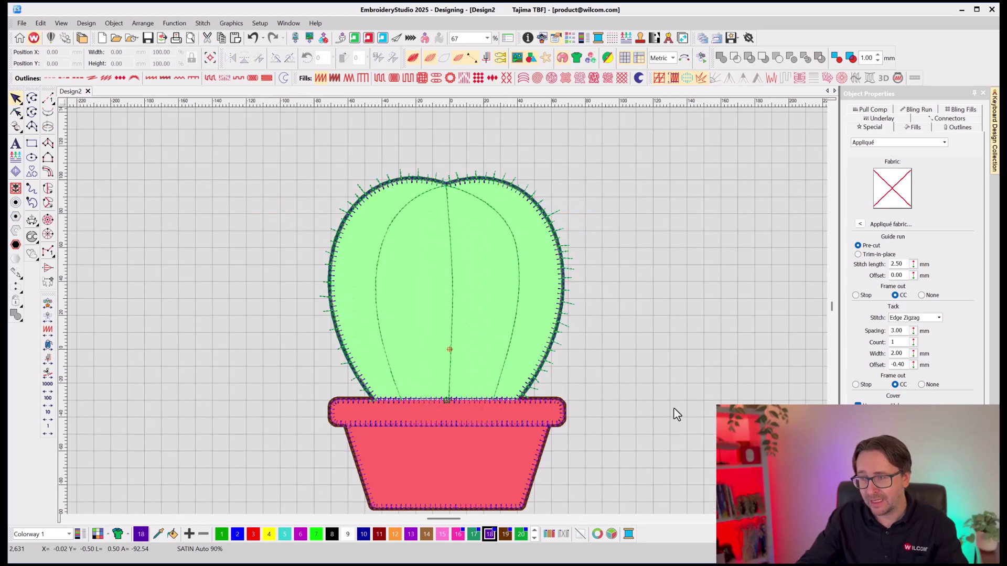
drag(543, 414, 313, 383)
drag(442, 465, 637, 460)
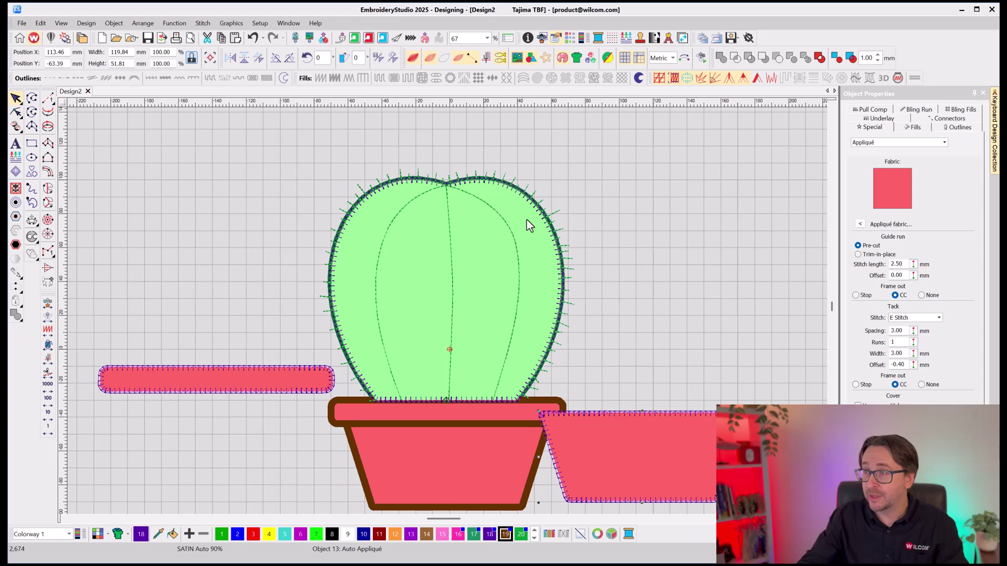
click(531, 61)
click(627, 227)
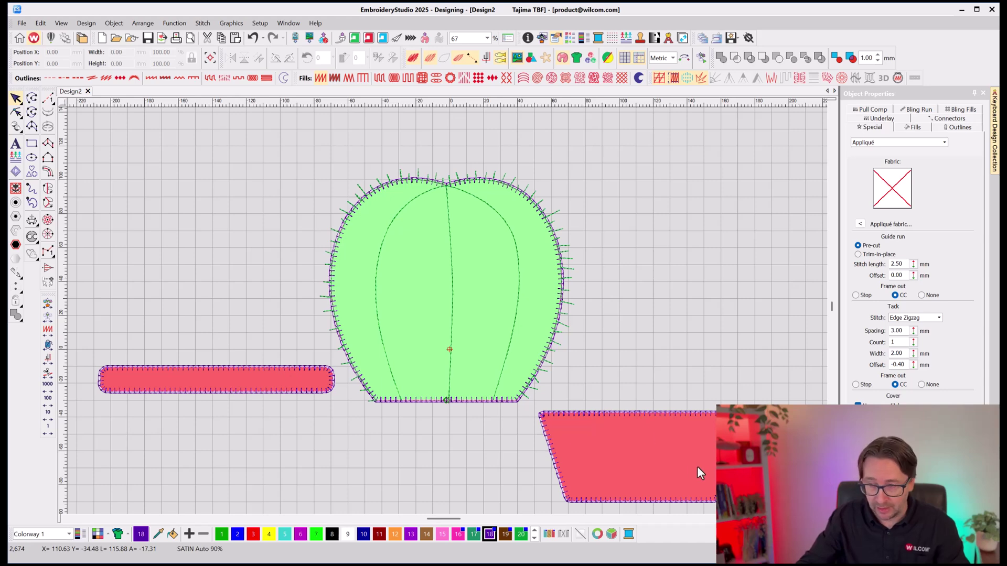
key(ctrl+z)
key(ctrl+z)
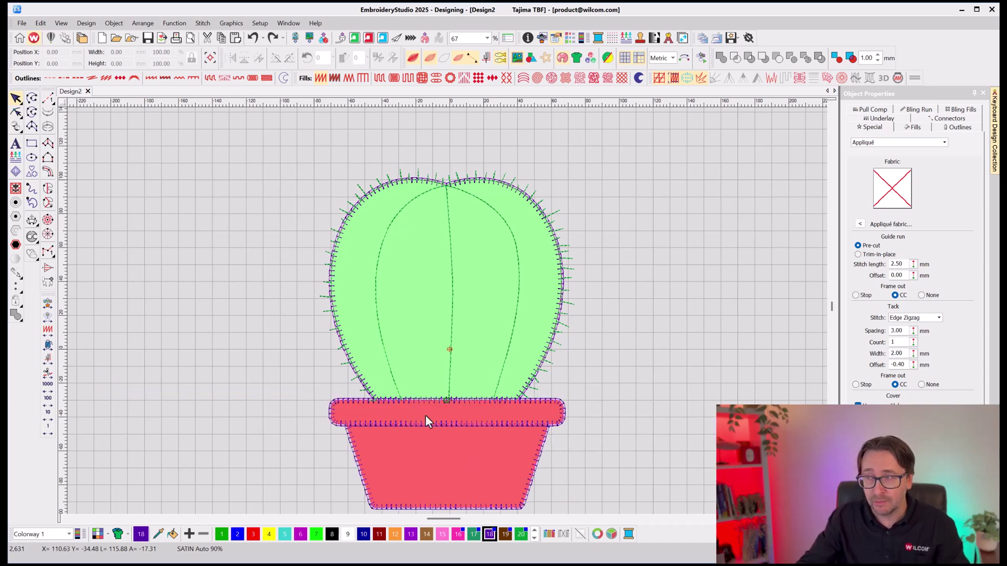
- Return the rim to place and weld the rim and pot body into one appliqué shape
click(355, 474)
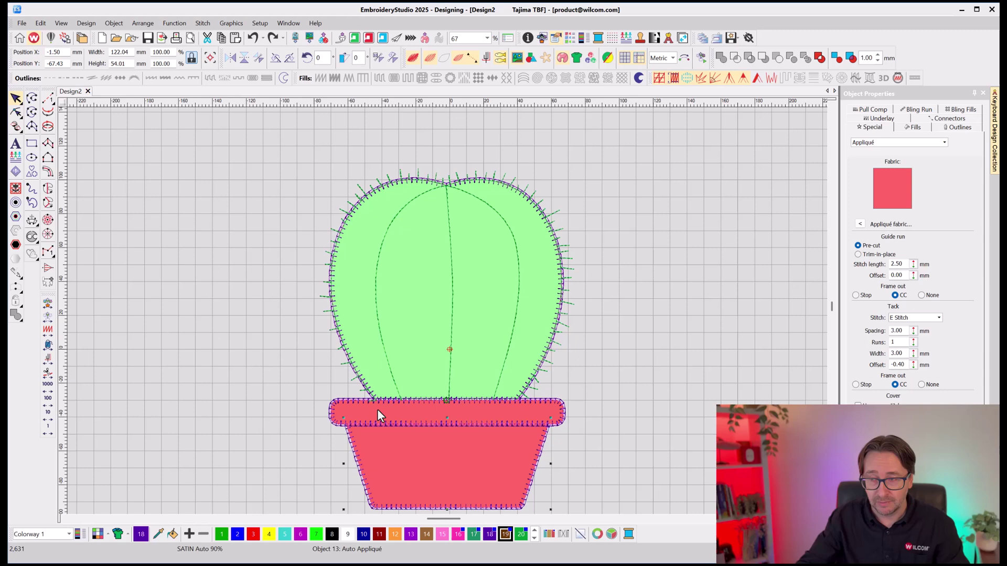
key(ctrl+y)
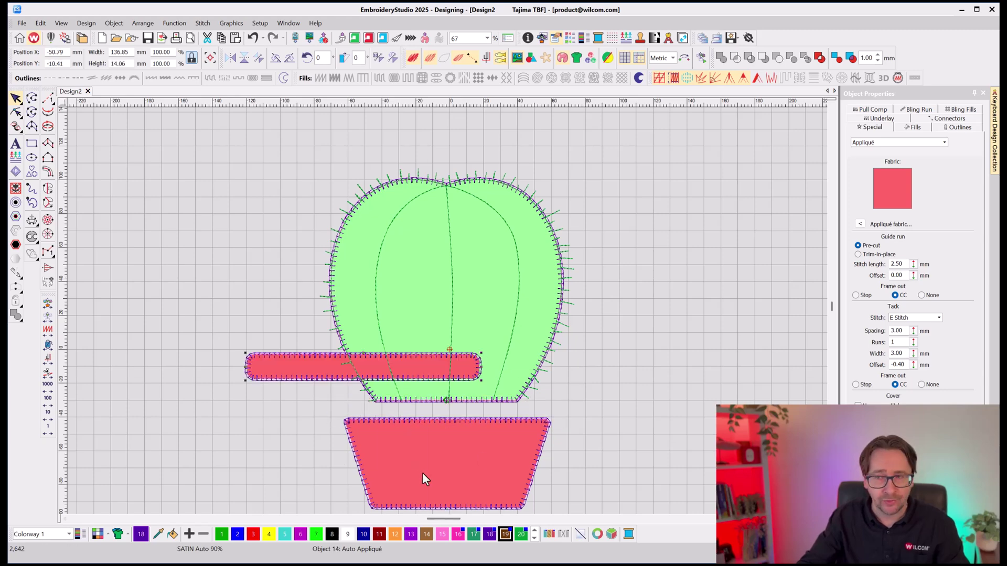
key(ctrl+z)
ctrl+click(512, 442)
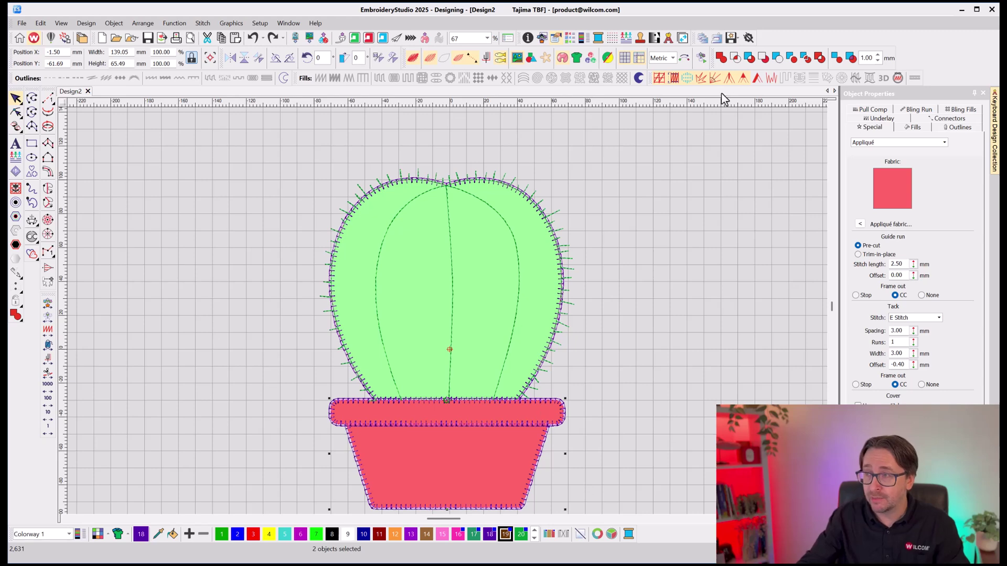
click(719, 62)
click(681, 330)
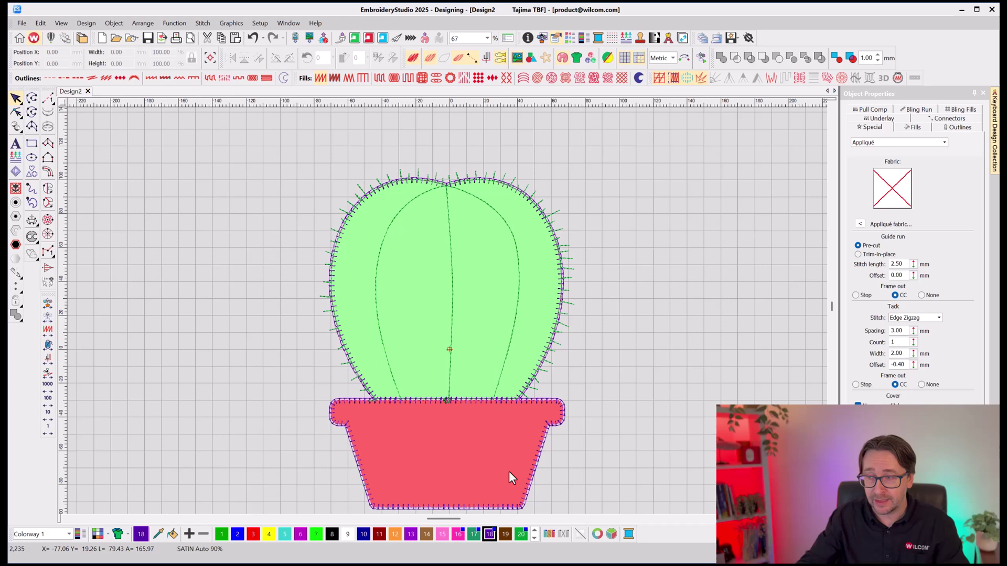
drag(537, 423, 684, 350)
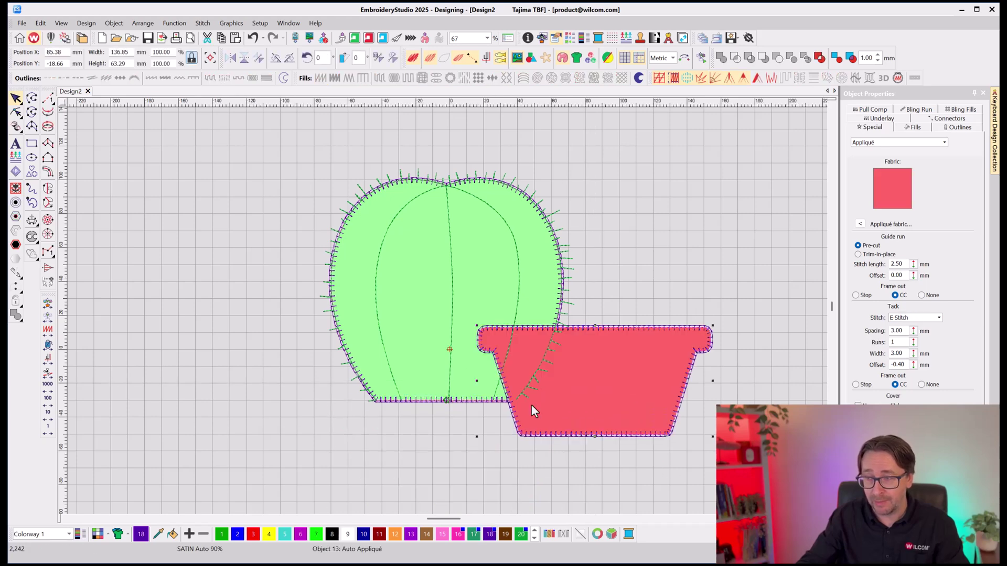
key(ctrl+z)
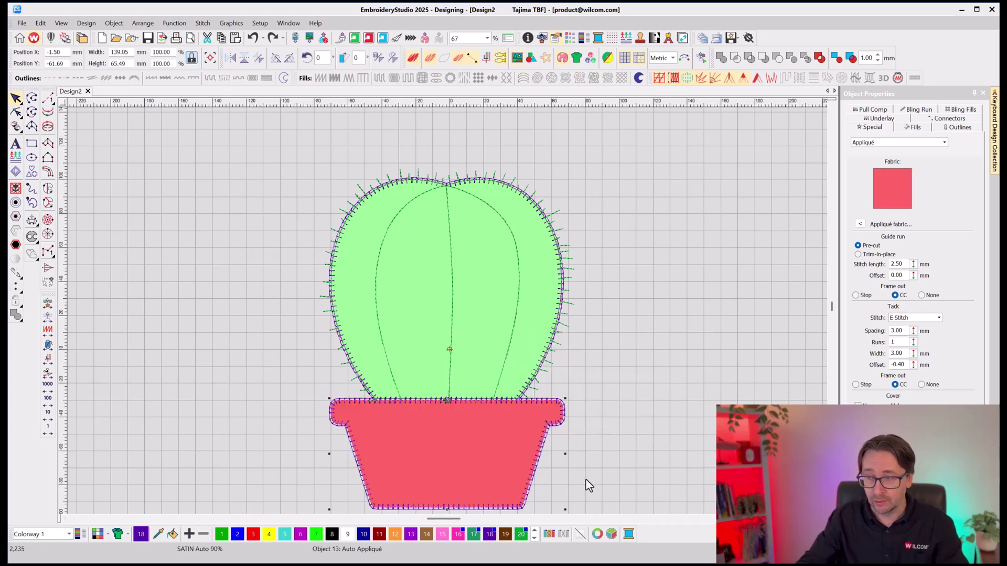
click(629, 341)
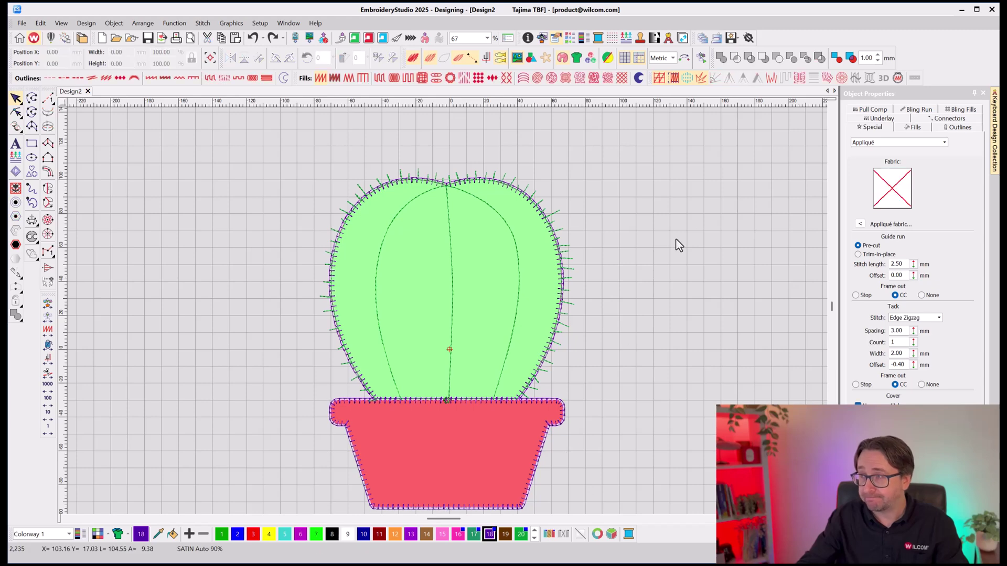
- Open the grouped Color-Object List and check the cactus, pot and colour 20 objects
click(983, 95)
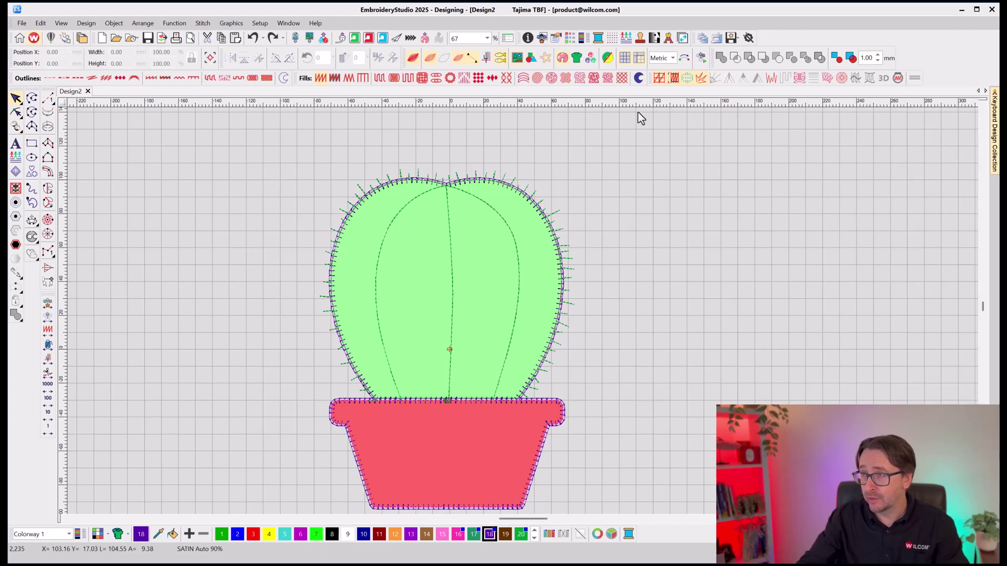
click(570, 39)
click(819, 105)
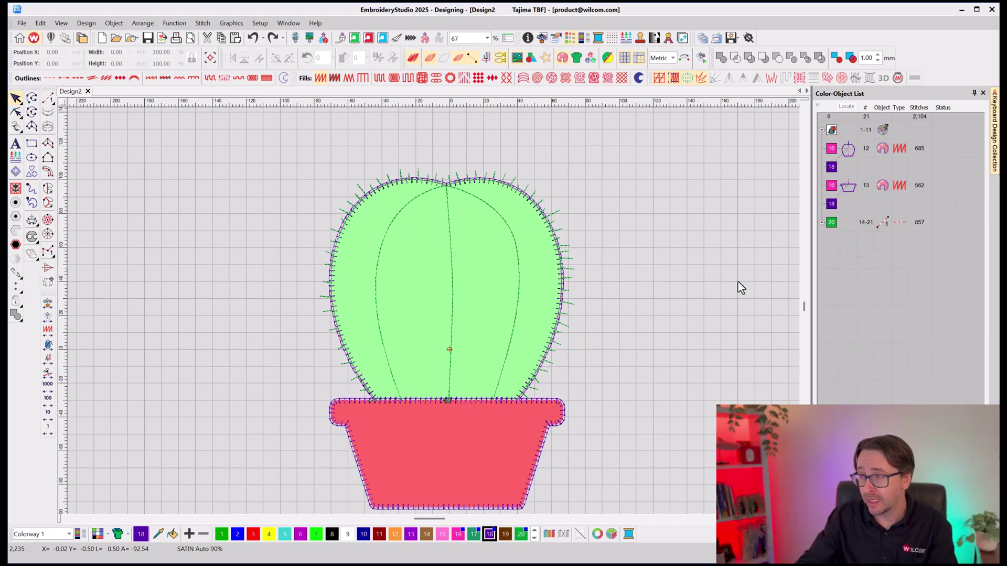
click(832, 150)
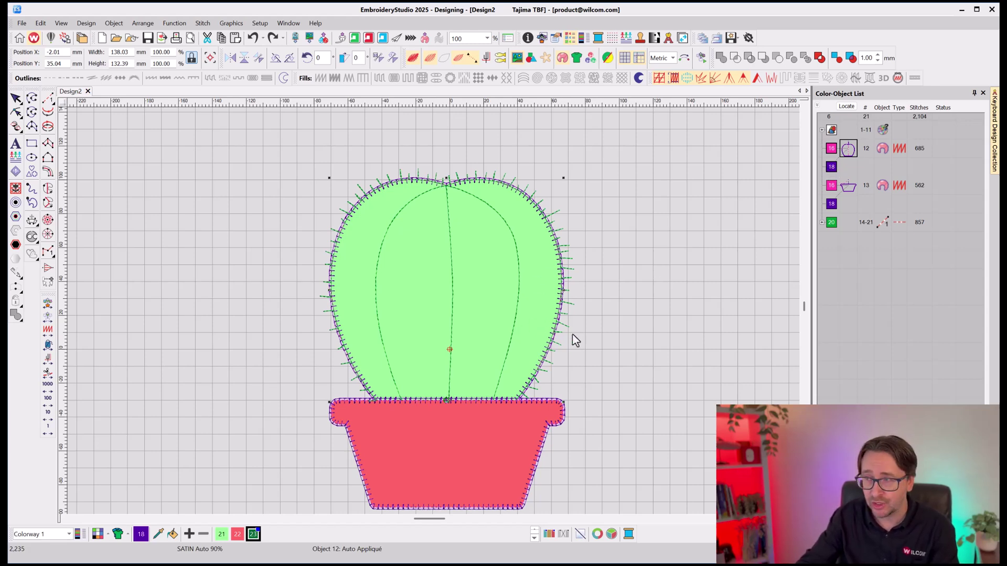
click(830, 189)
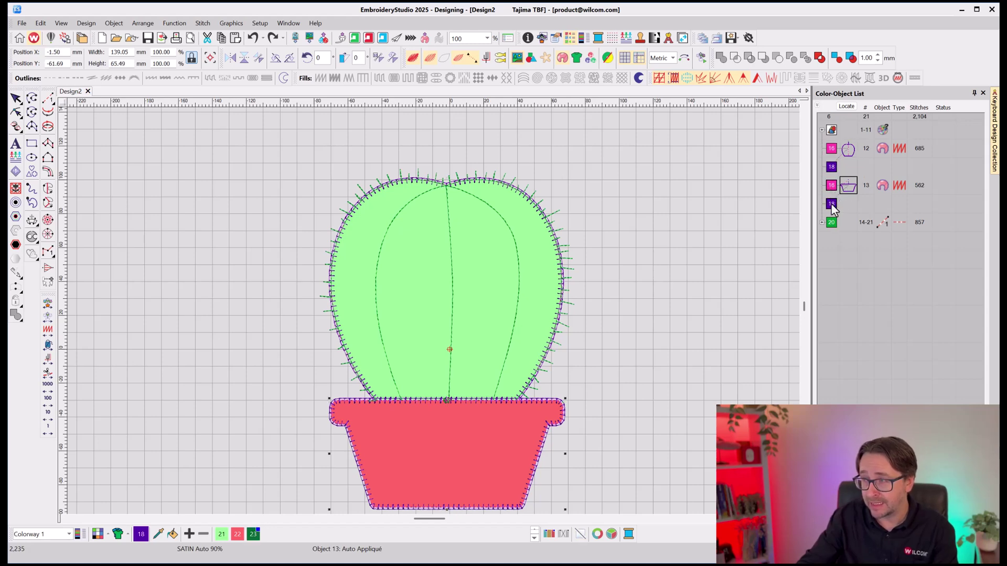
click(832, 223)
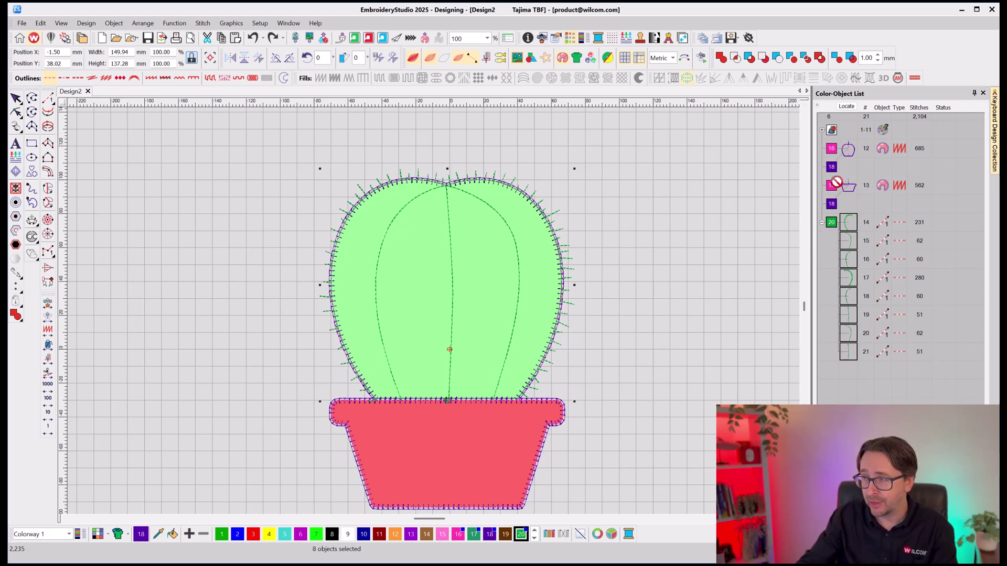
- Drag the colour 20 group above the pot so it becomes object 21, then verify selections
drag(836, 182, 828, 187)
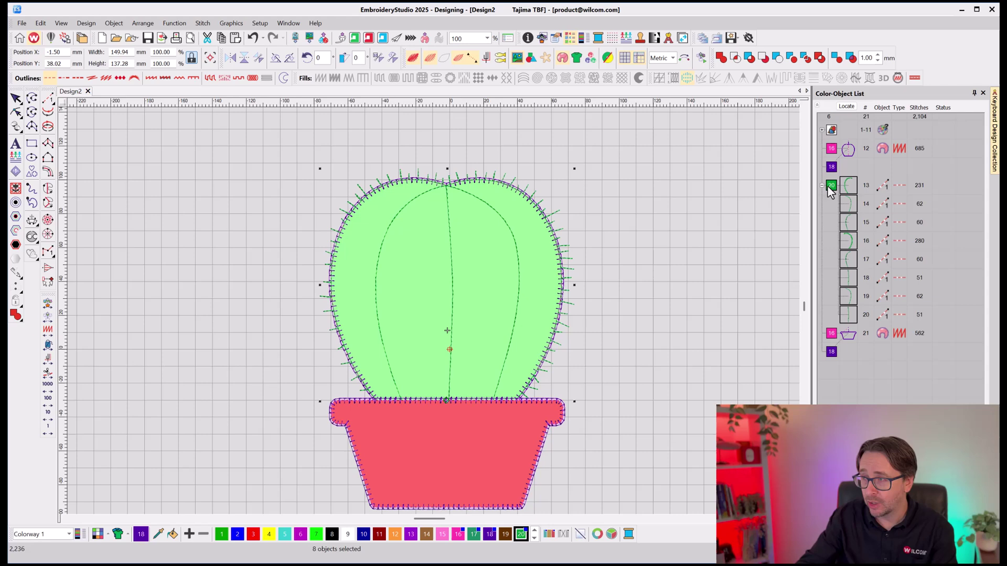
click(830, 147)
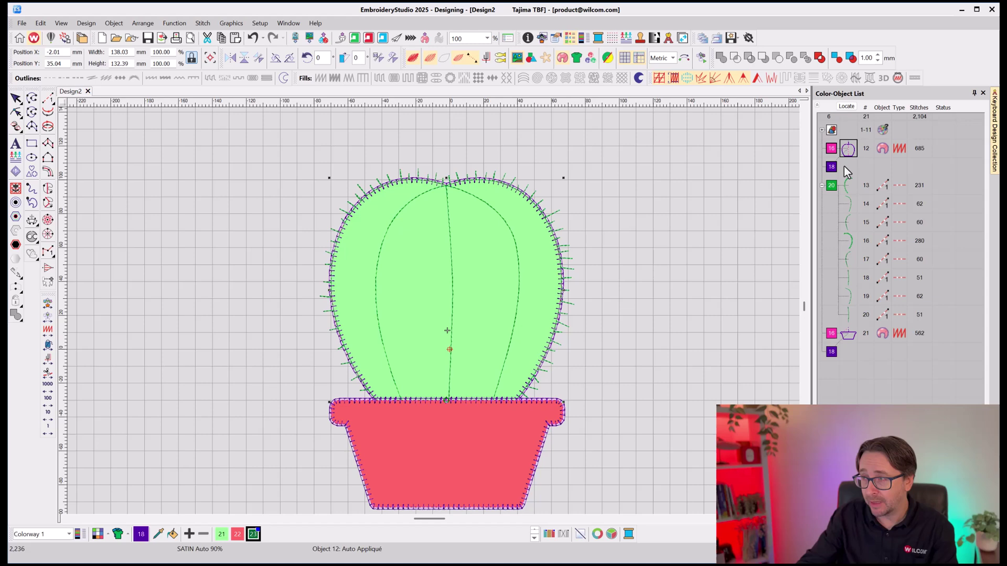
click(832, 186)
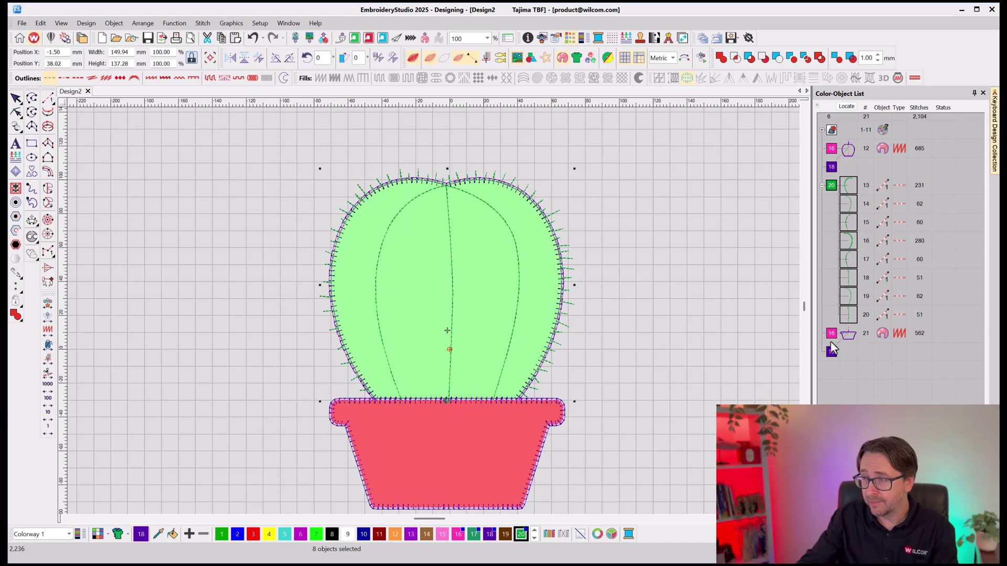
click(849, 337)
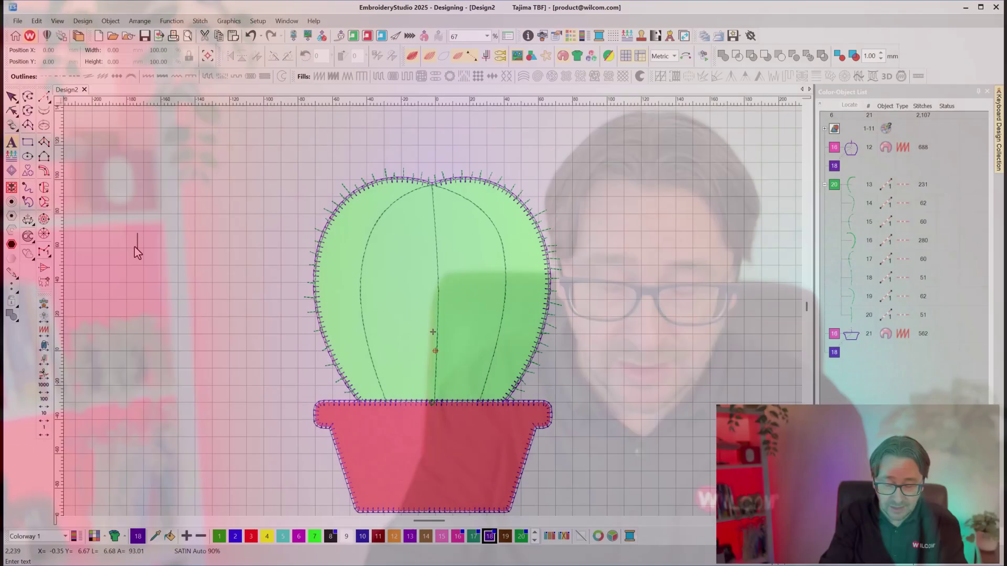
- Create two-line lettering reading 'The Cactus' / 'Place'
text(The)
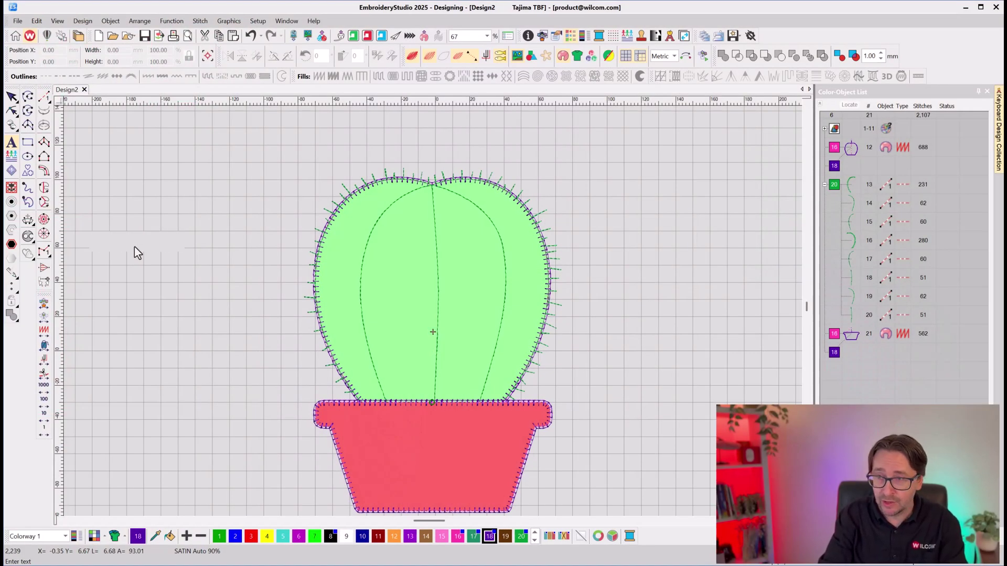
text( Cact)
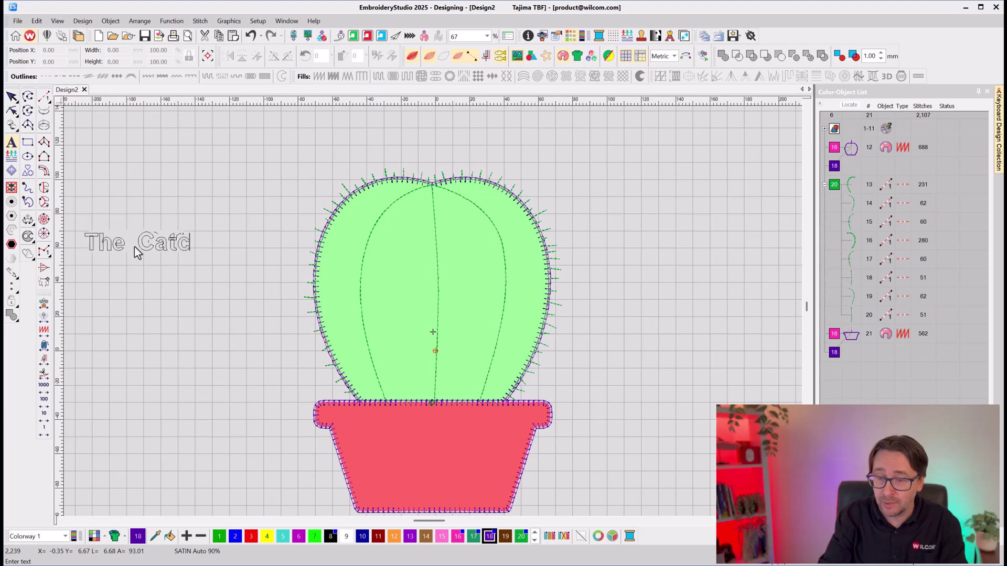
text(us)
key(Return)
text(Place)
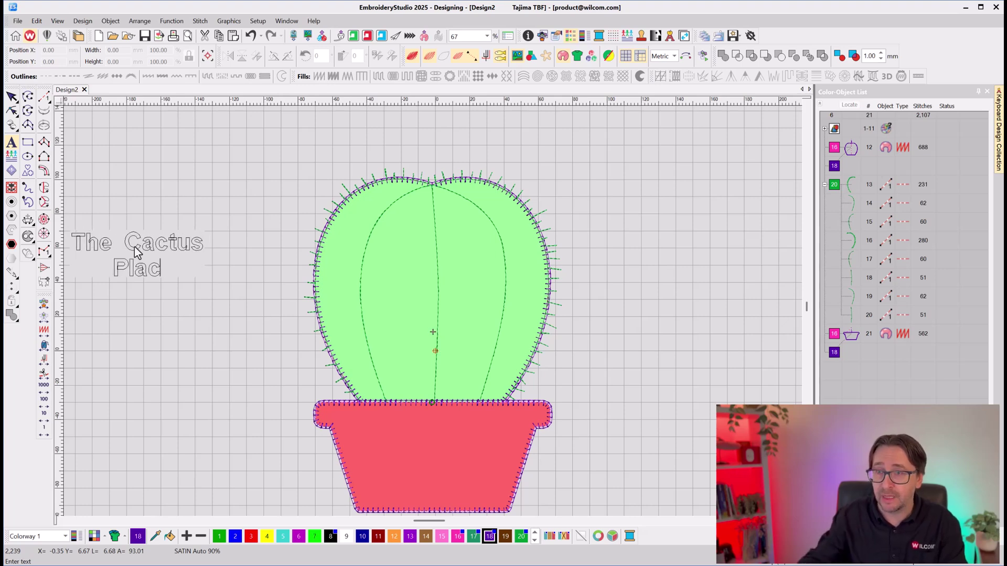
click(12, 96)
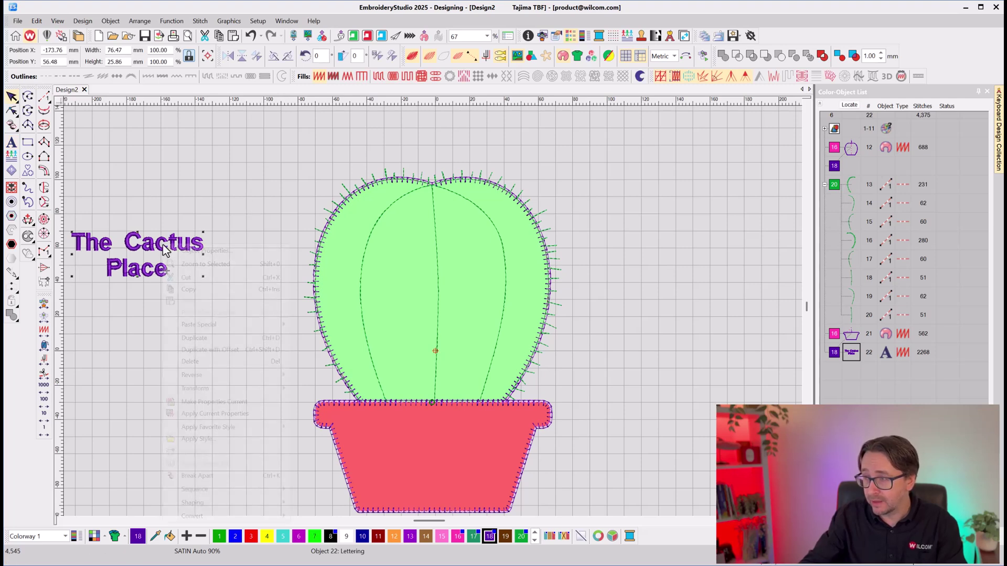
- Set the lettering to Book Script in white, then move and enlarge it onto the red pot
double_click(193, 252)
click(719, 386)
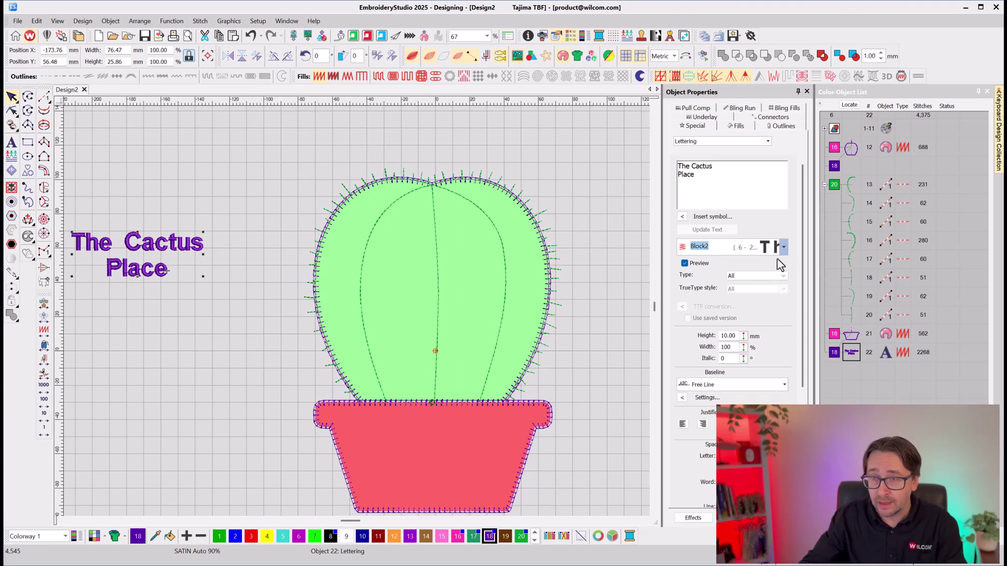
click(784, 248)
click(698, 431)
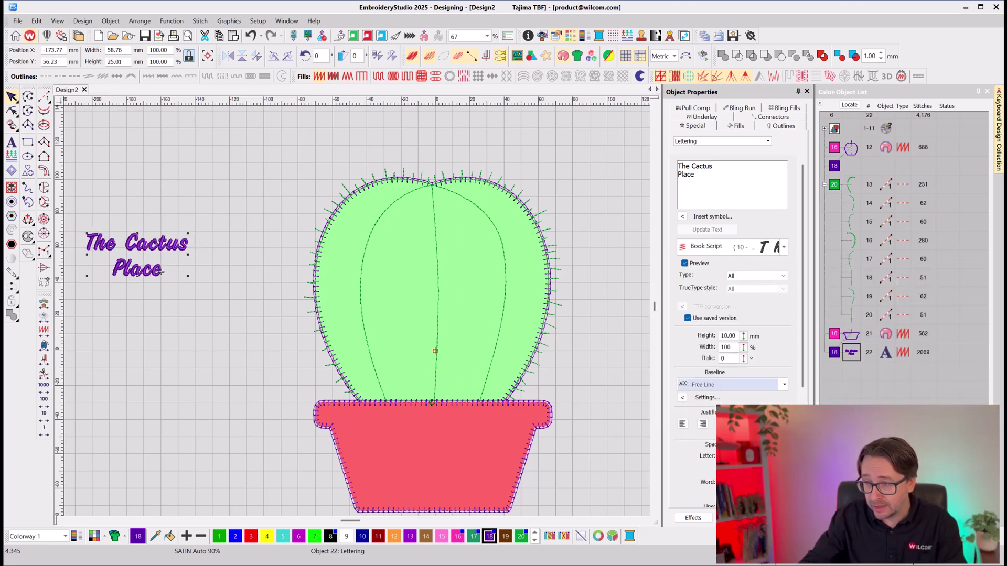
click(346, 536)
drag(142, 273, 445, 475)
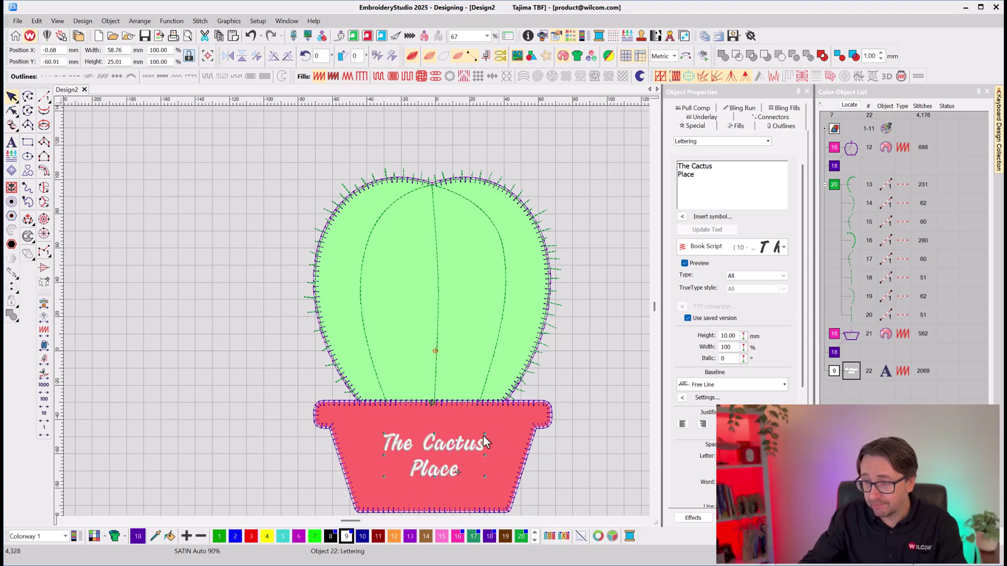
drag(483, 435, 462, 442)
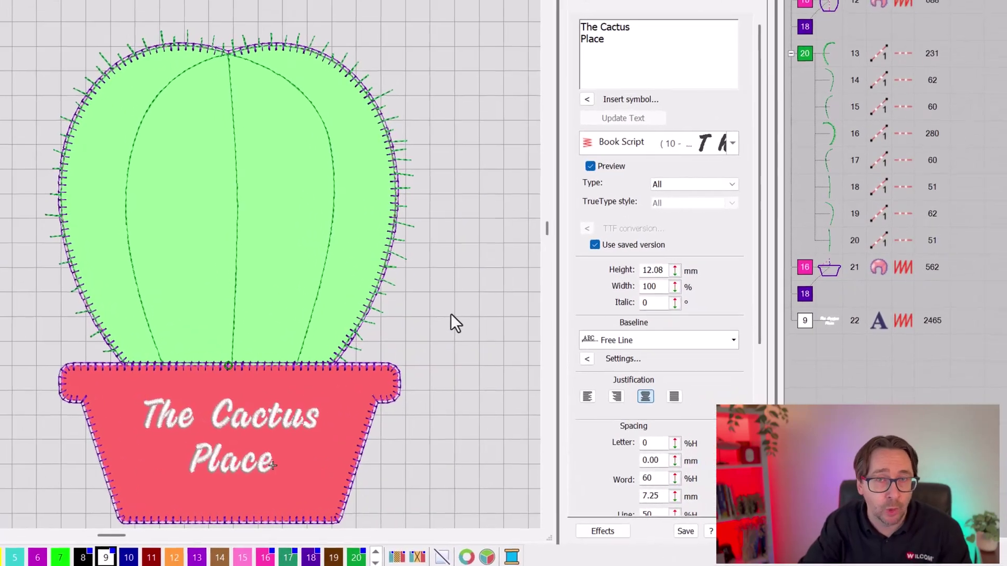
click(587, 368)
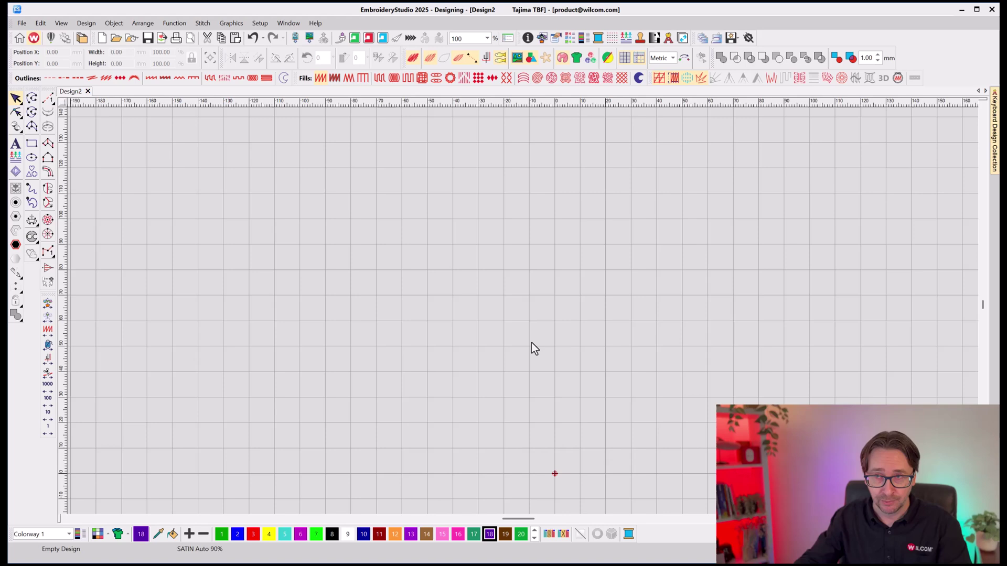
- Open Grow Design.EMB and zoom to fit the whole design
key(ctrl+o)
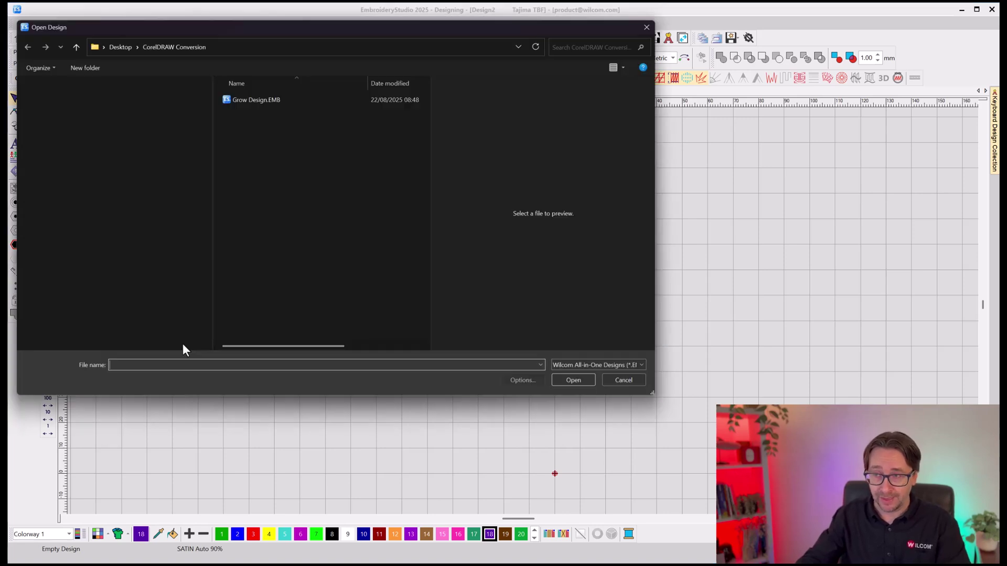
click(273, 98)
click(569, 386)
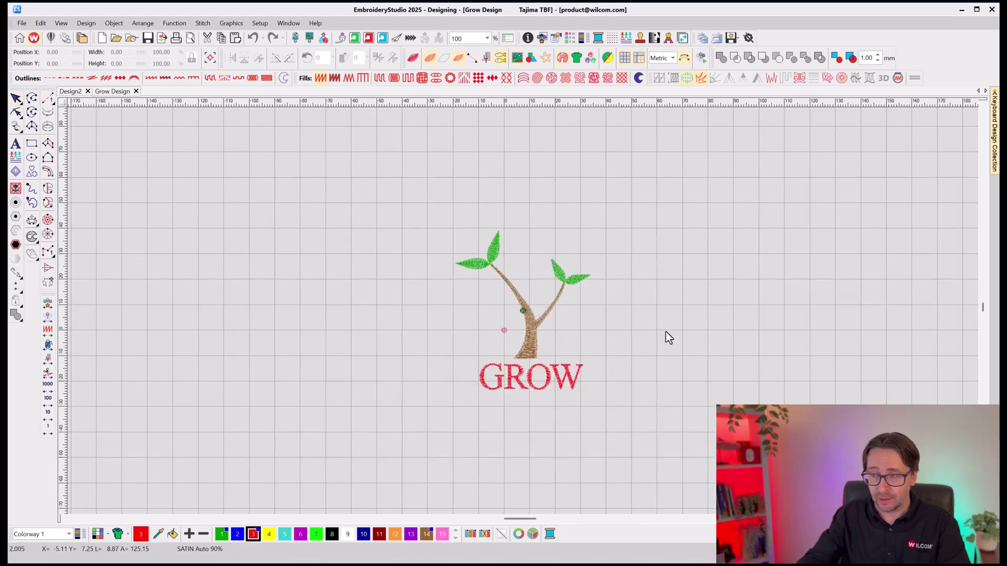
key(0)
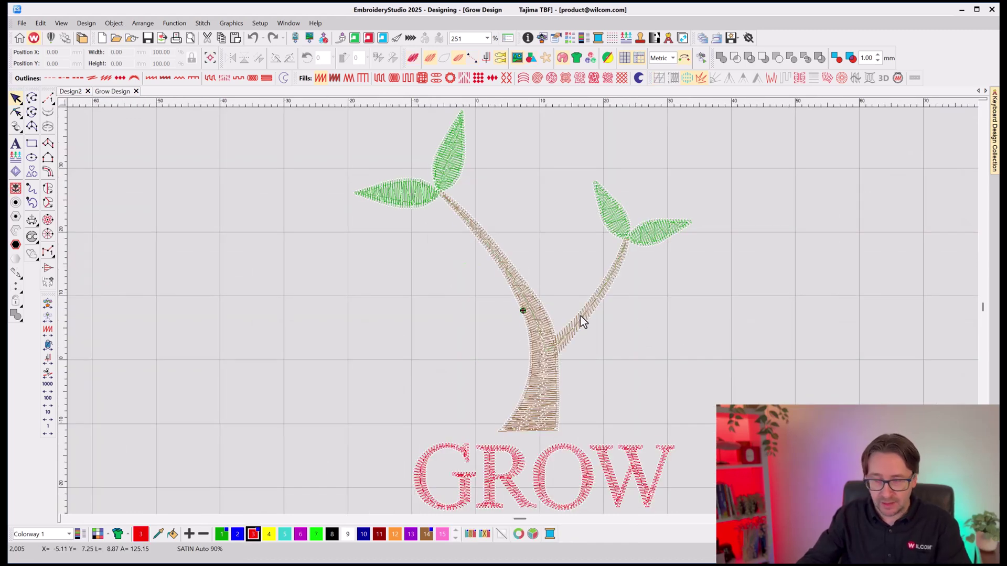
- Try reshaping the tree trunk's left outline, then cancel the reshape and clear the selection
click(542, 333)
click(16, 111)
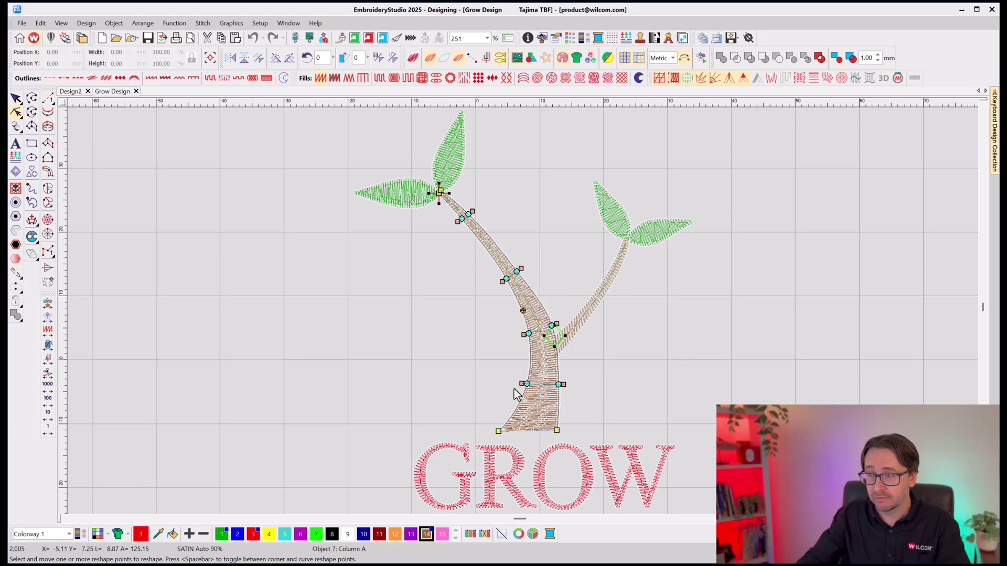
drag(530, 336, 470, 339)
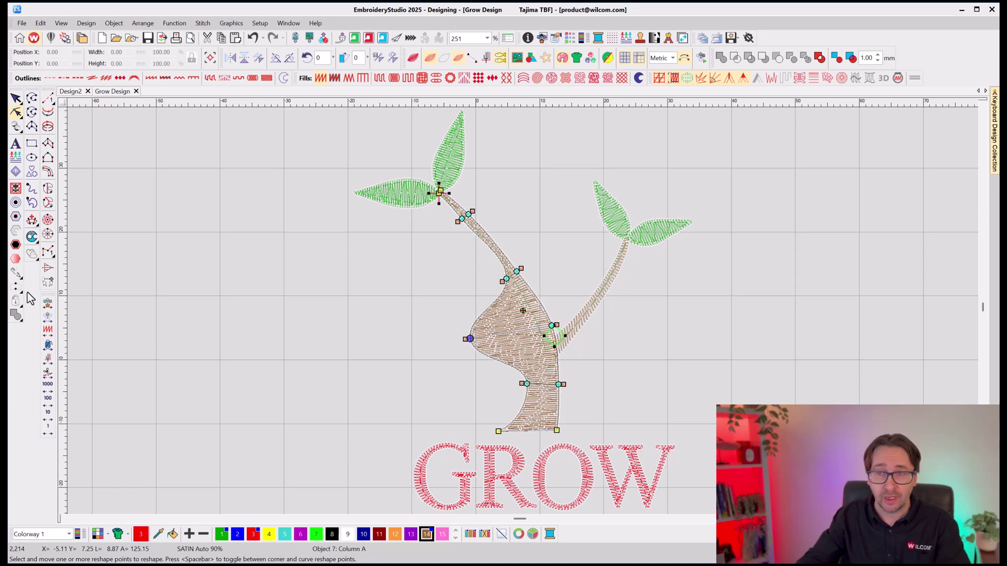
click(12, 102)
click(478, 492)
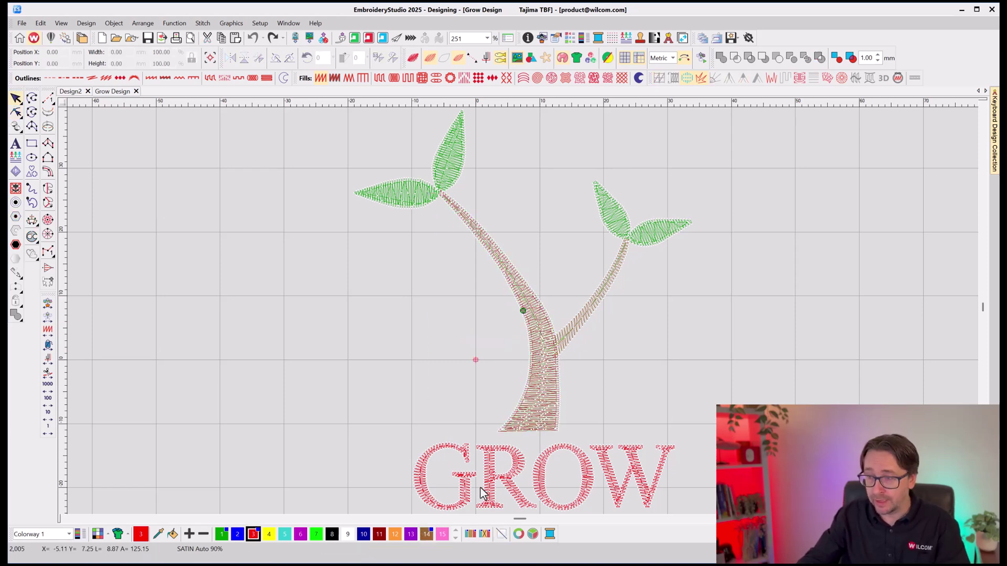
click(489, 493)
key(Escape)
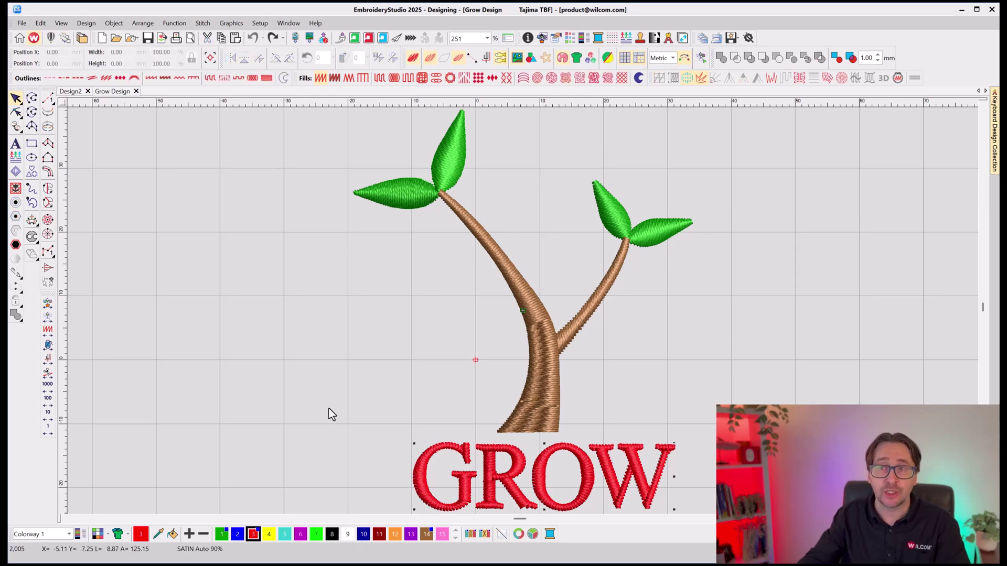
- Select the whole Grow design and convert it to vector graphics, keeping the Vector option
key(t)
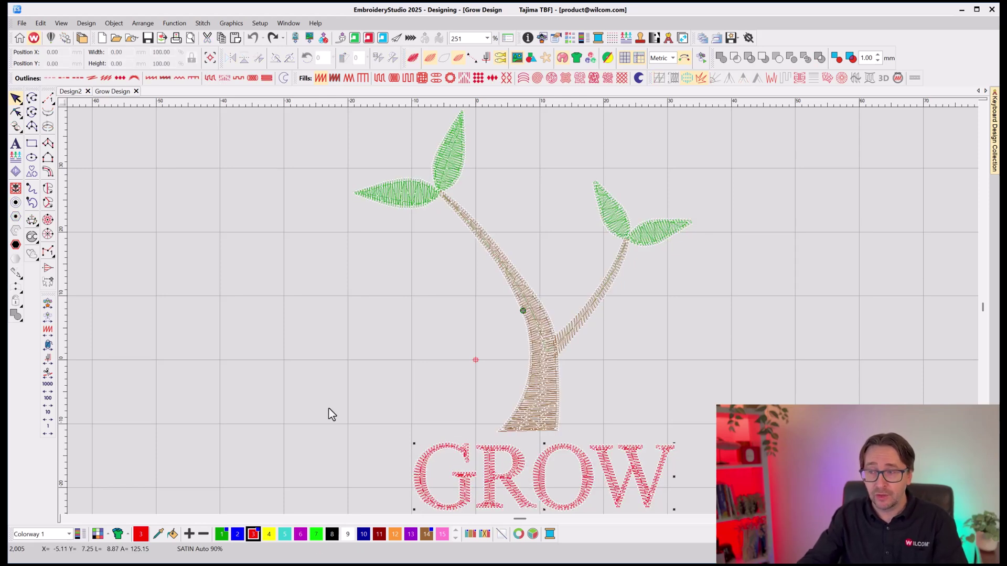
key(t)
key(ctrl+a)
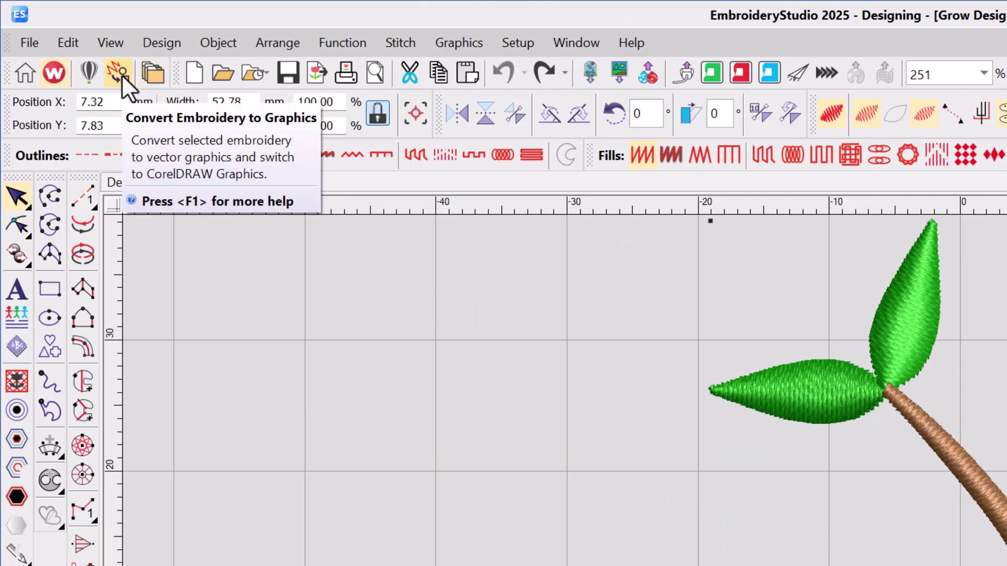
click(121, 74)
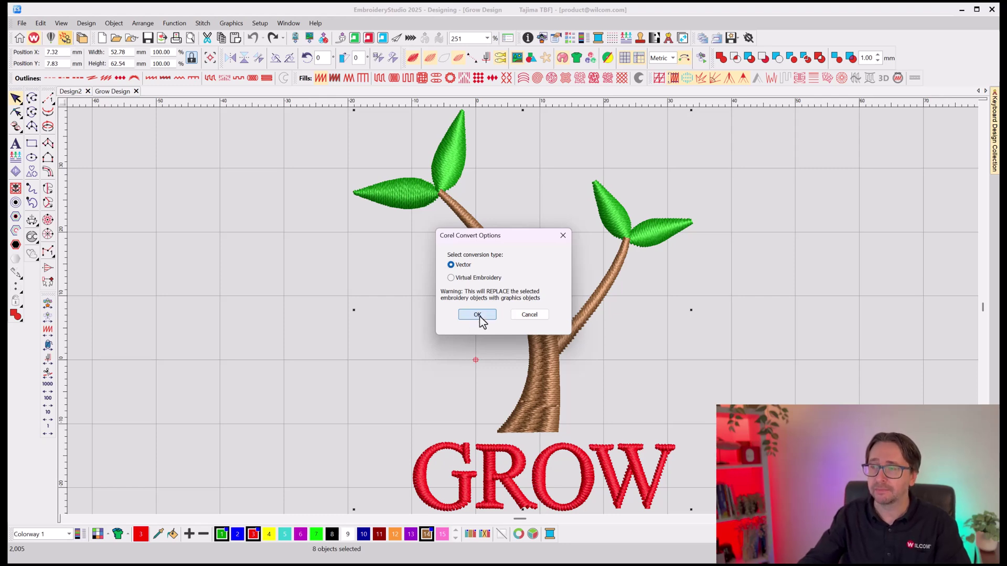
click(479, 317)
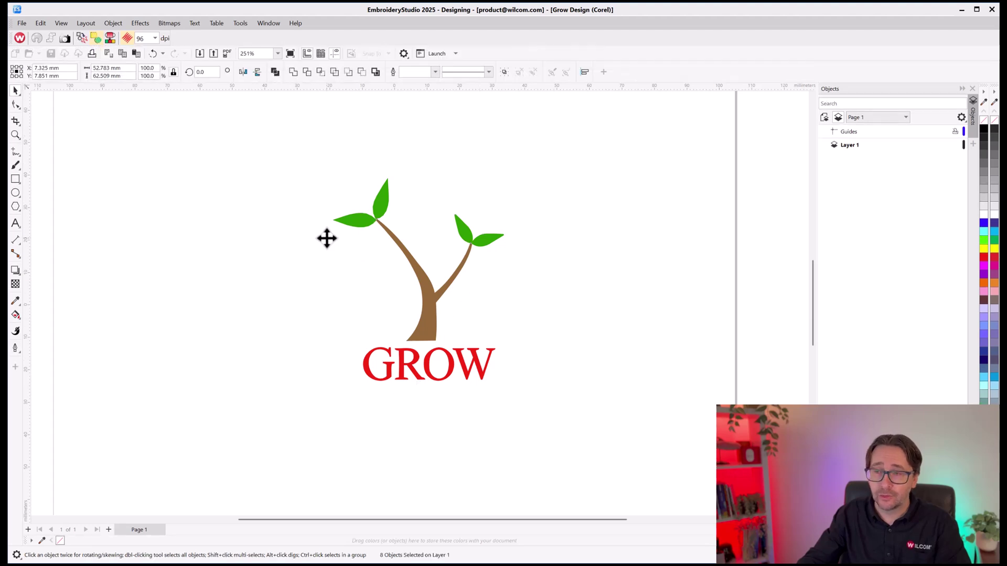
- Enlarge the left leaf curve as a test, then undo the enlargement
click(283, 223)
click(350, 225)
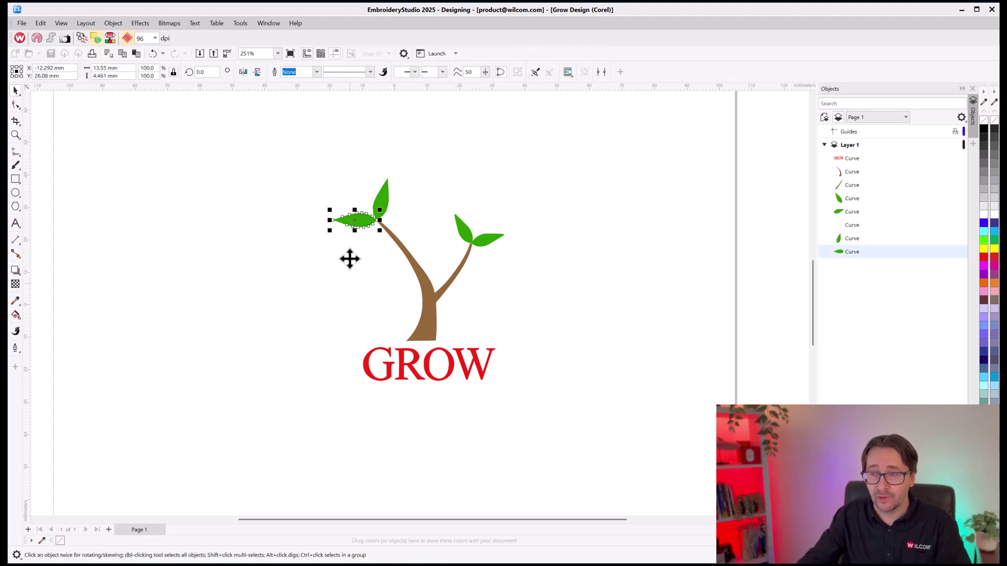
drag(326, 232, 174, 323)
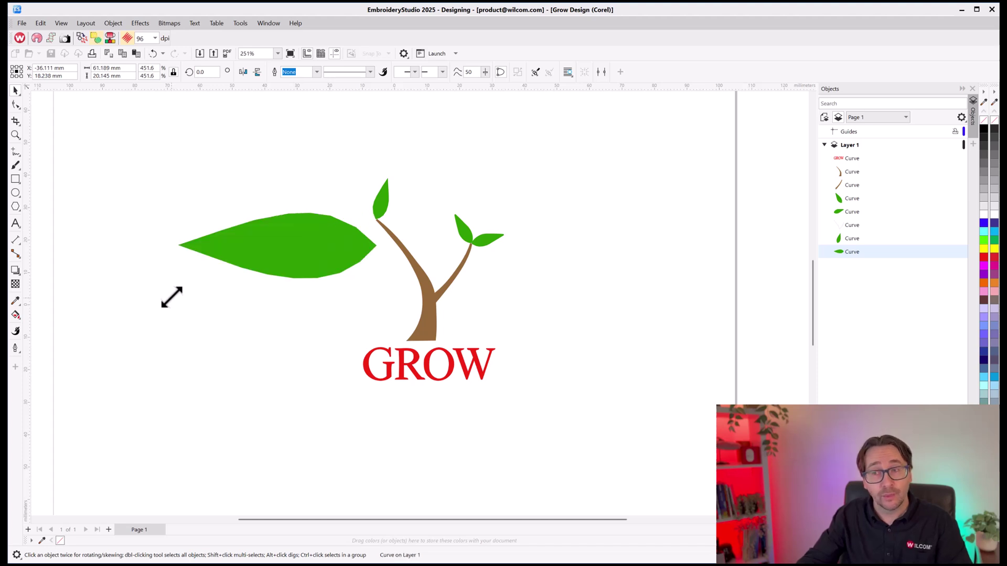
key(ctrl+z)
- Deselect the leaf and zoom in on the tree and GROW lettering
click(472, 317)
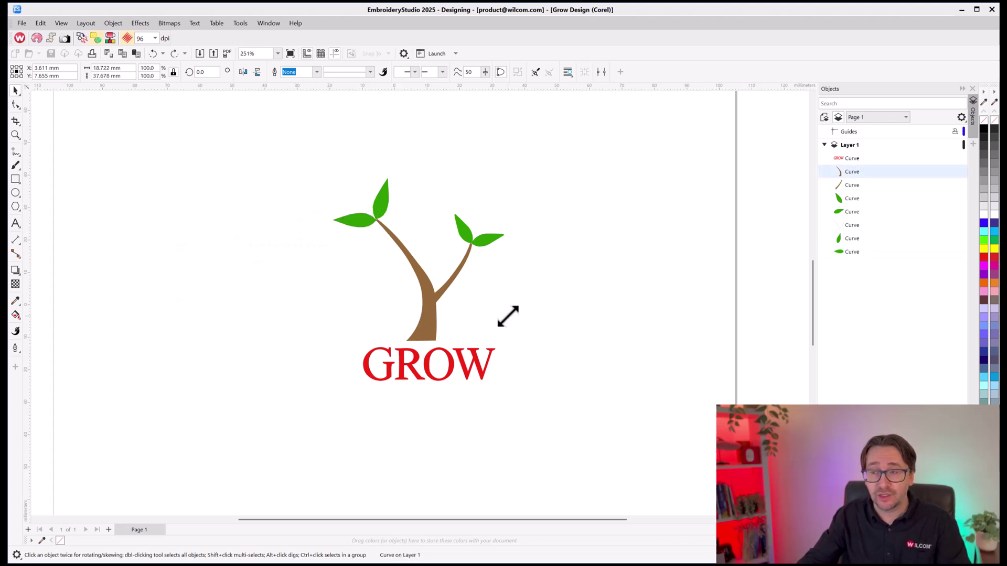
click(15, 135)
drag(295, 185, 522, 392)
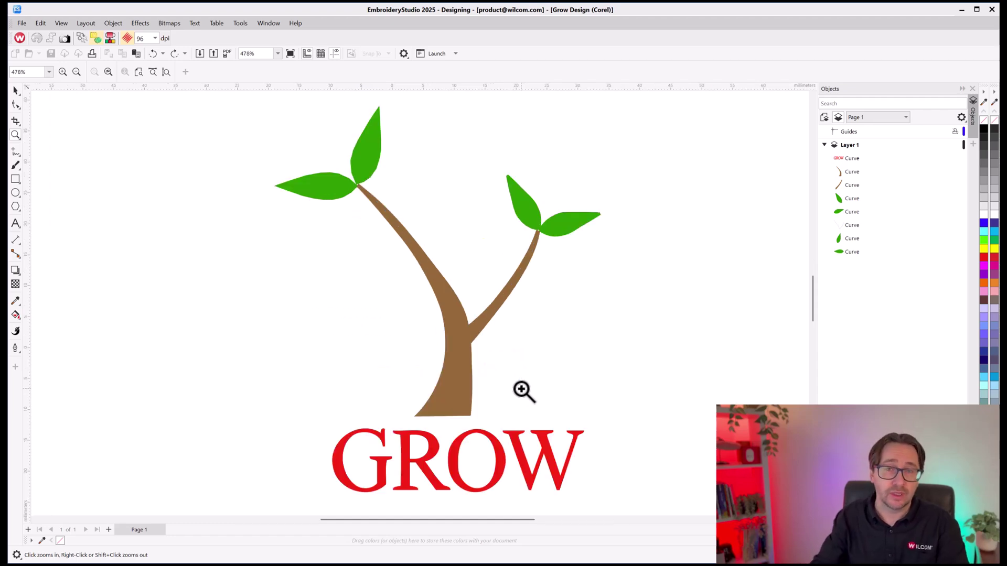